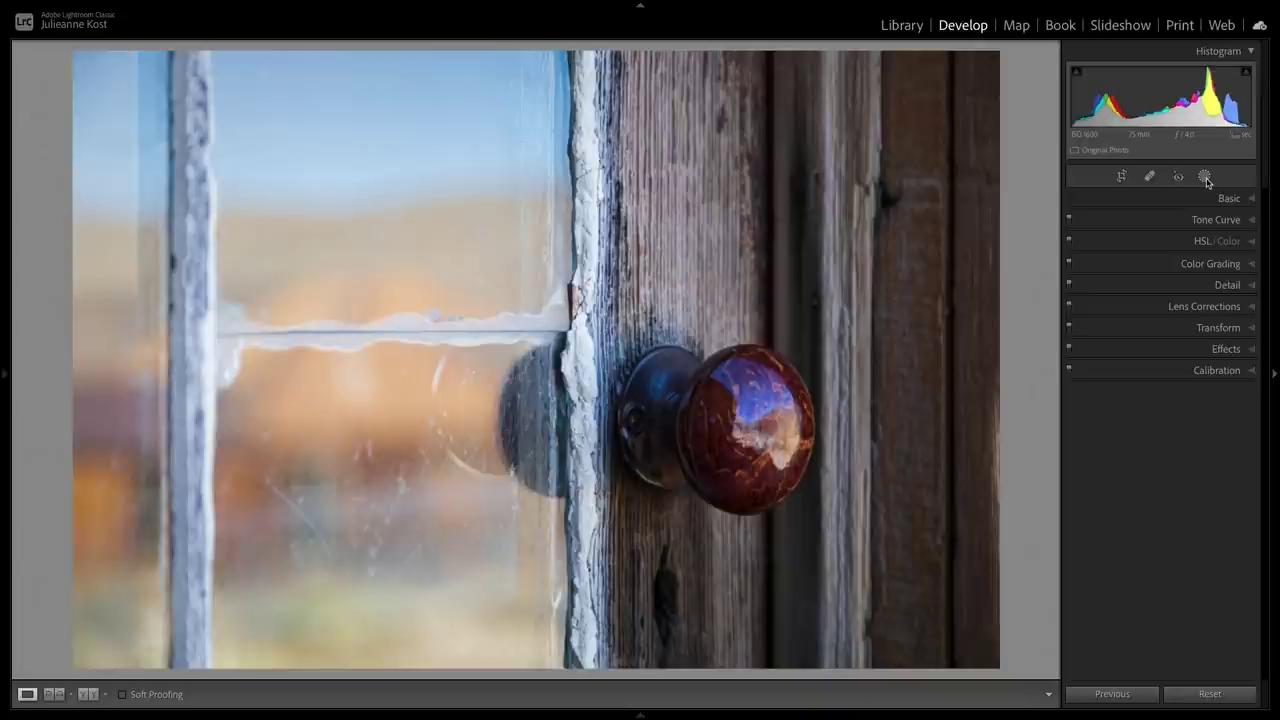
Step: Open the Masking panel's list of new mask types on the doorknob photo
click(1205, 177)
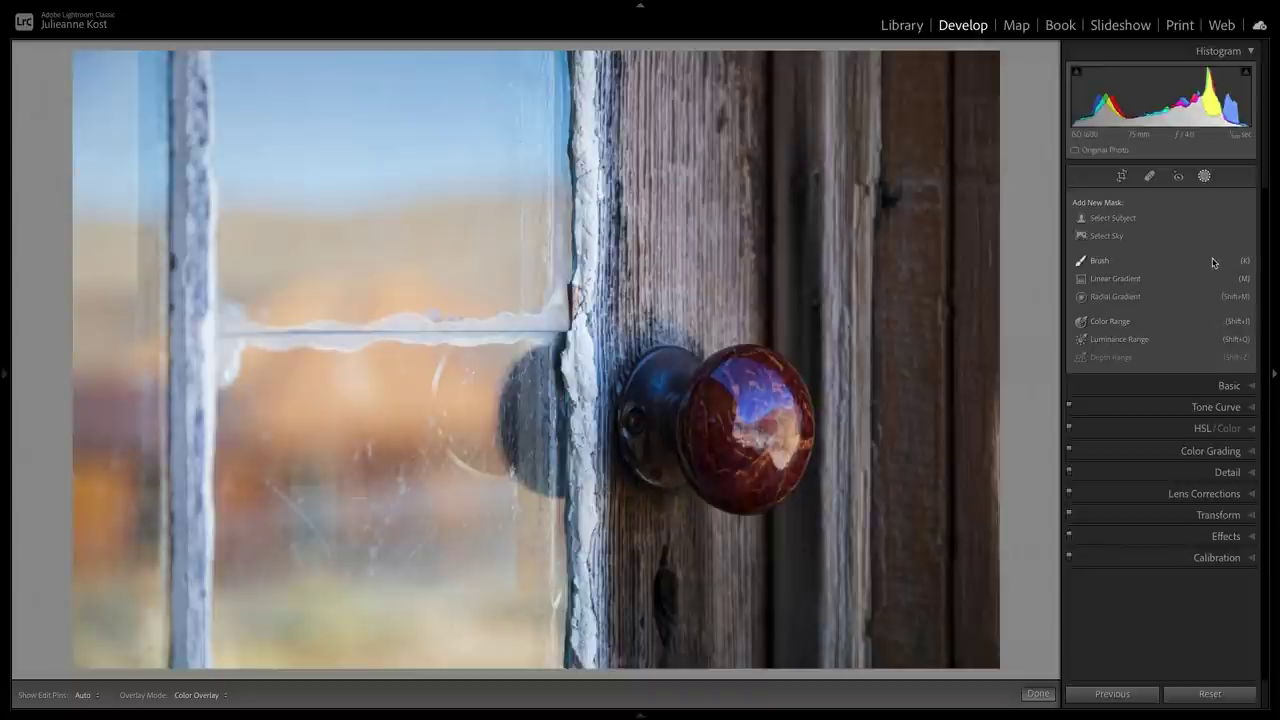
Step: Start a Brush mask, float the Masks list over the photo, and set brush size about 10.4
click(1110, 262)
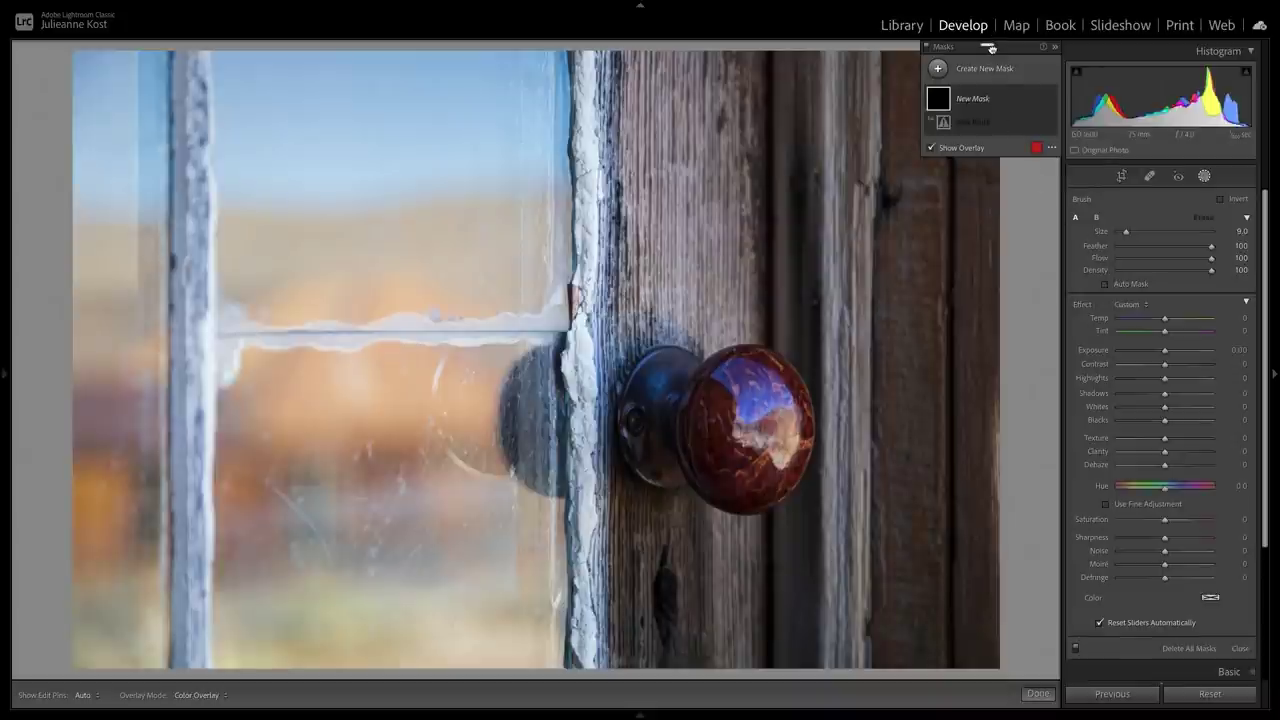
mouse_move(991, 48)
mouse_down()
mouse_move(741, 175)
mouse_move(1125, 177)
mouse_up()
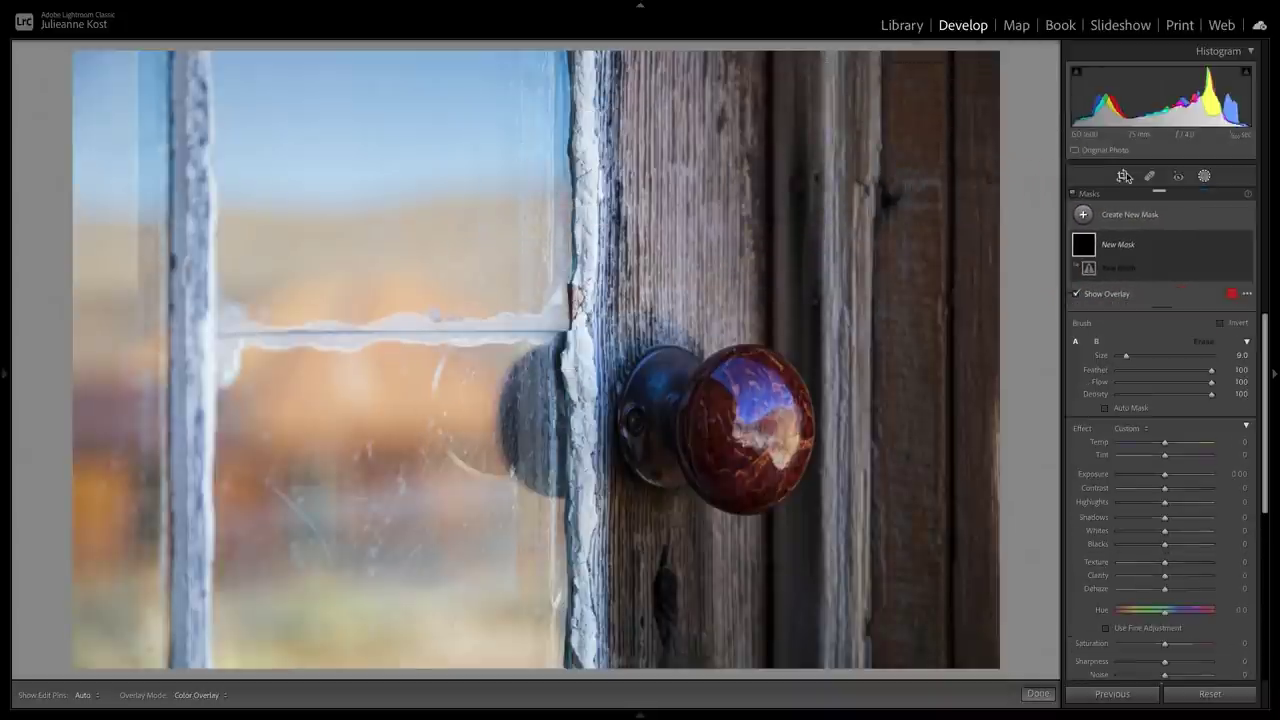
drag(1156, 192, 974, 75)
drag(1125, 233, 1130, 238)
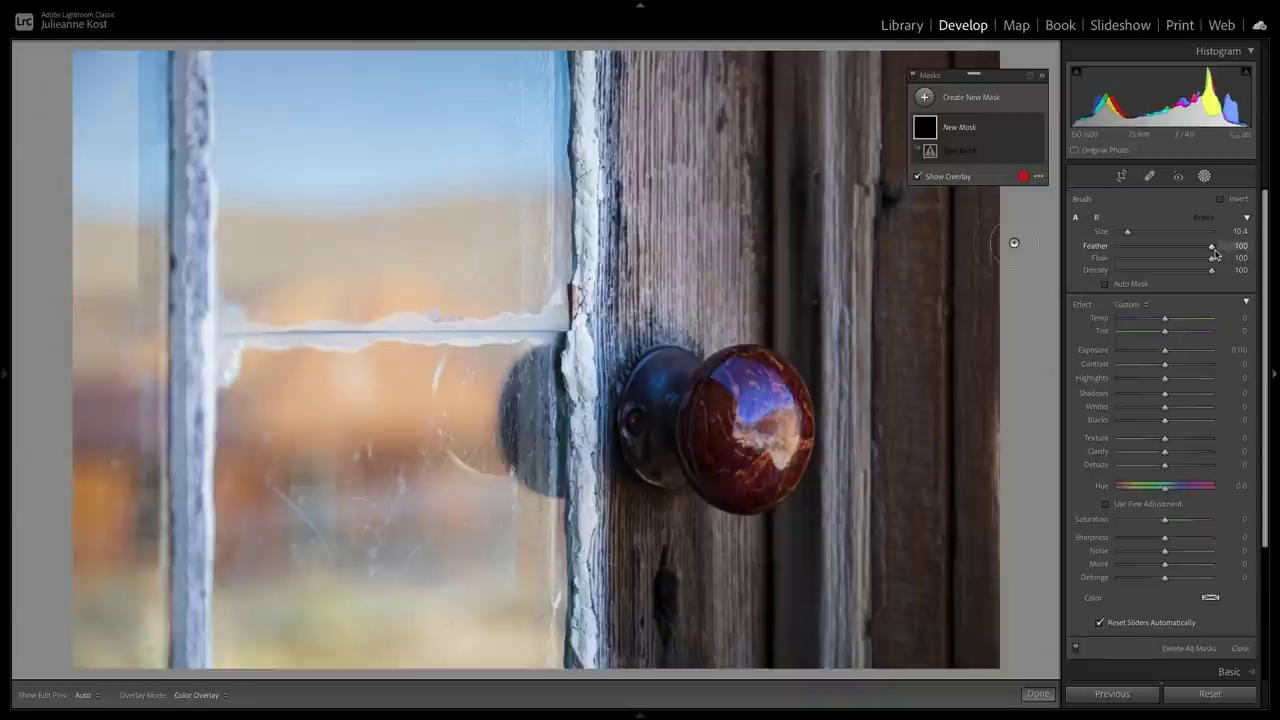
drag(1212, 260, 1223, 258)
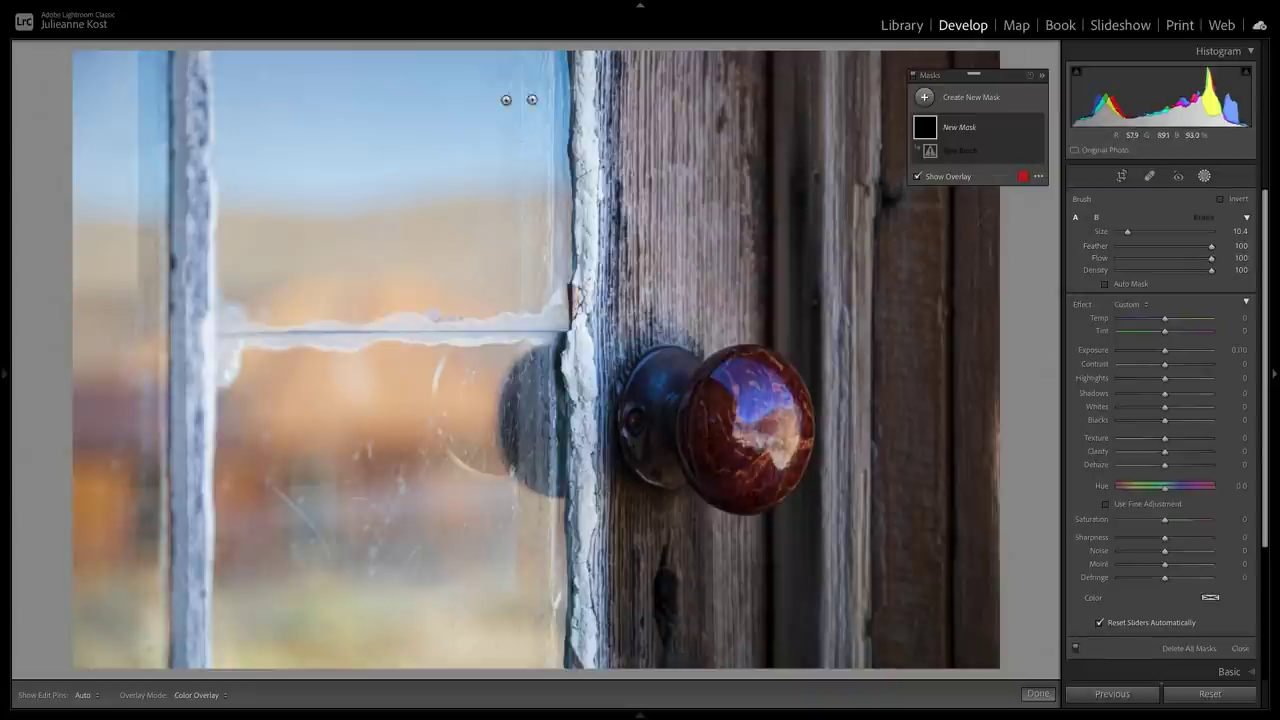
Step: Paint straight brush strokes down the left window frame and the white door-frame edge
key(bracketleft)
key(bracketleft)
key(bracketleft)
key(h)
mouse_move(193, 62)
mouse_down()
mouse_move(182, 474)
mouse_move(194, 664)
mouse_up()
key(h)
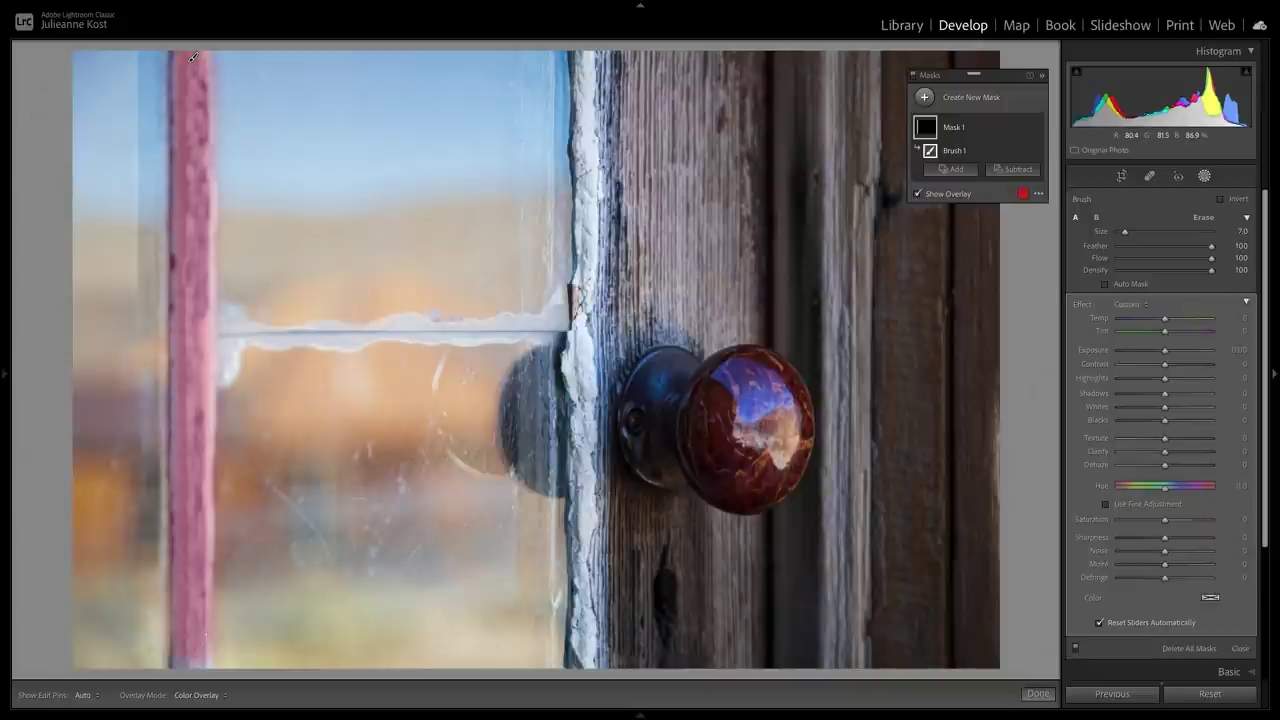
shift+click(193, 57)
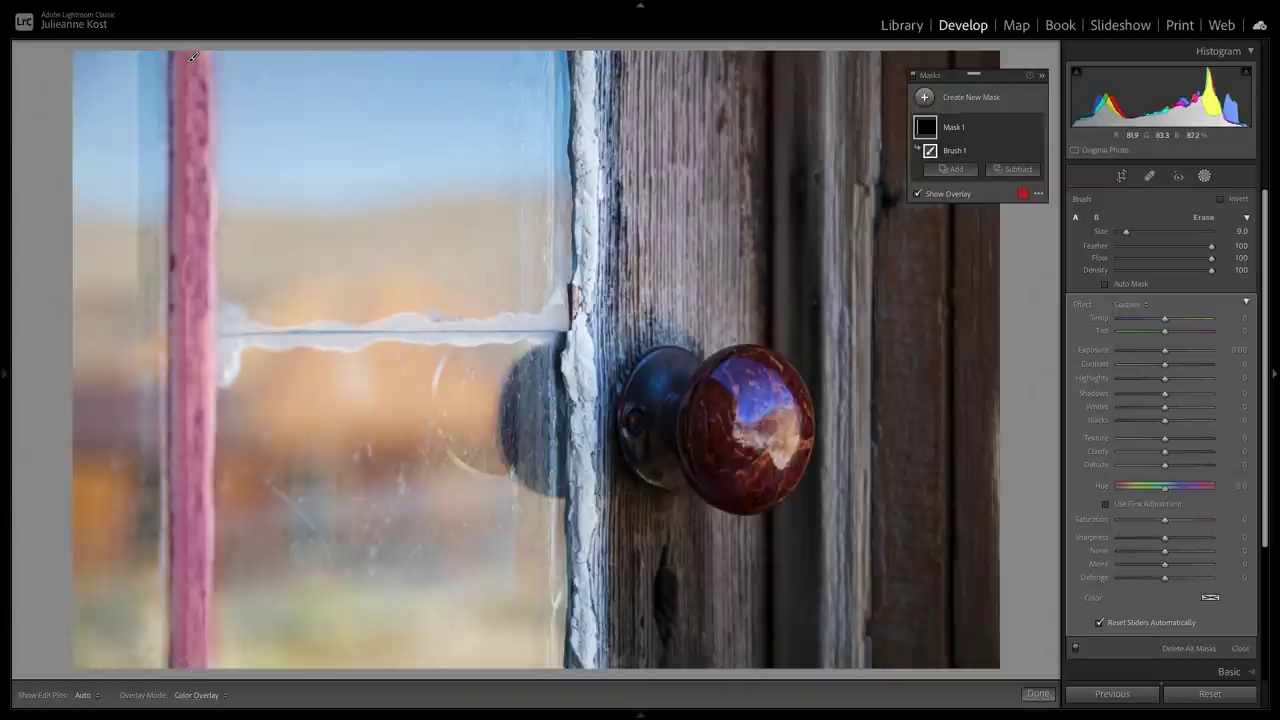
key(h)
drag(588, 55, 590, 655)
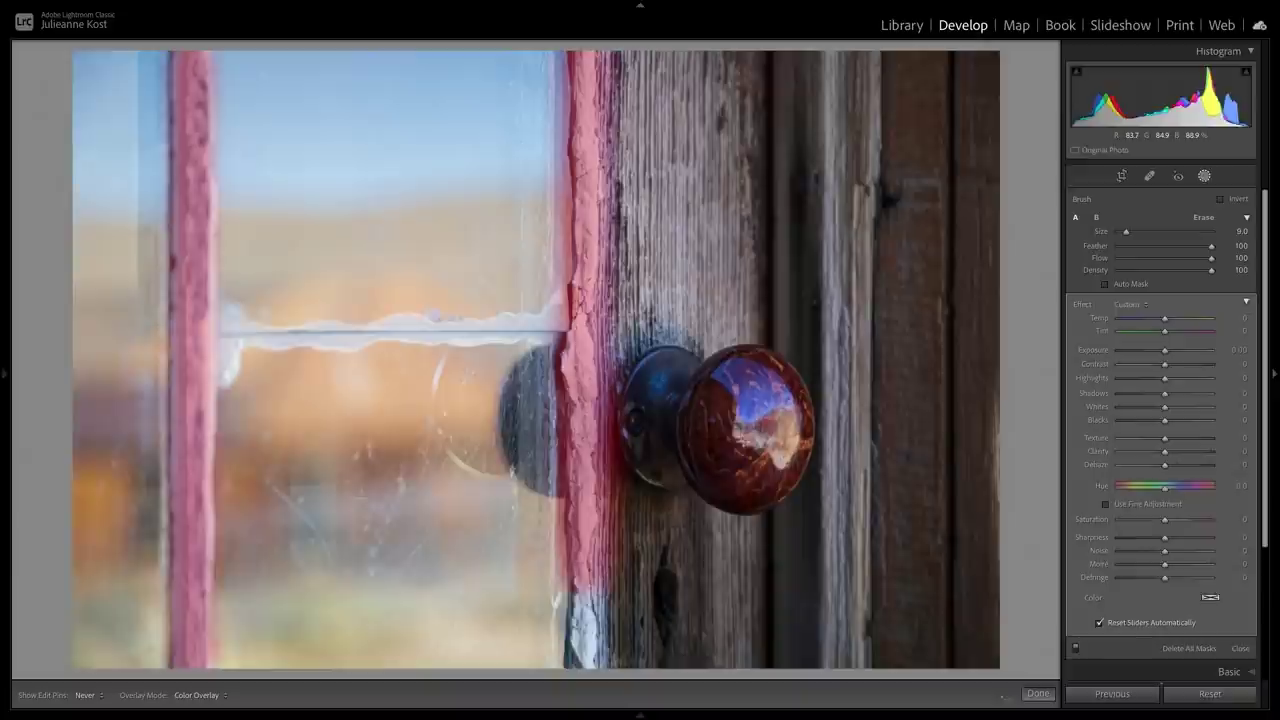
key(h)
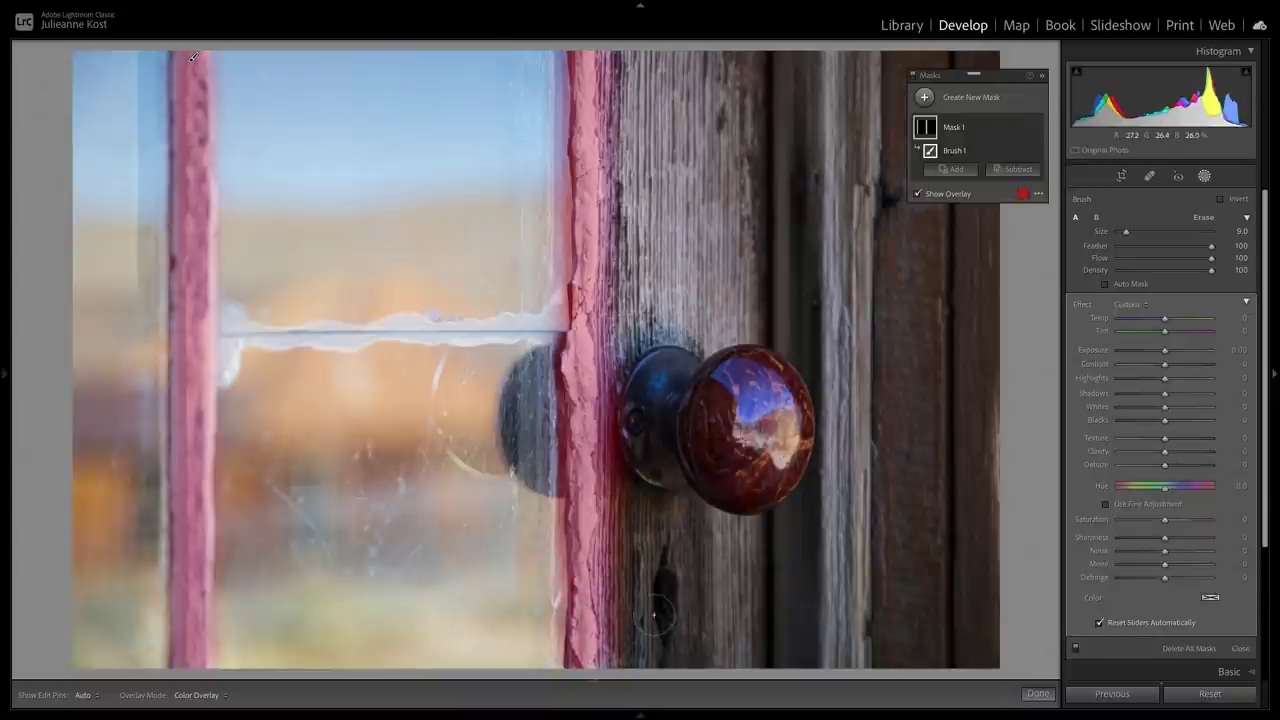
Step: Lower the brush mask's Saturation to -76, toggling the overlay to compare
click(1023, 194)
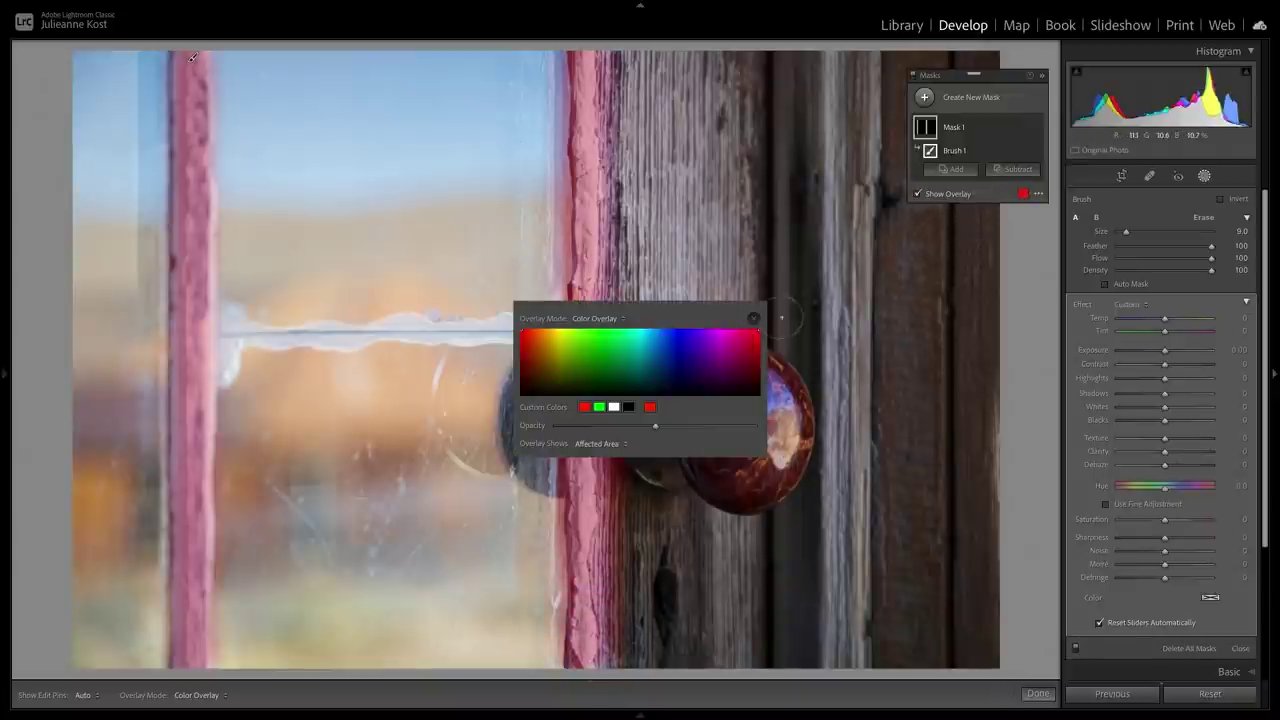
click(754, 319)
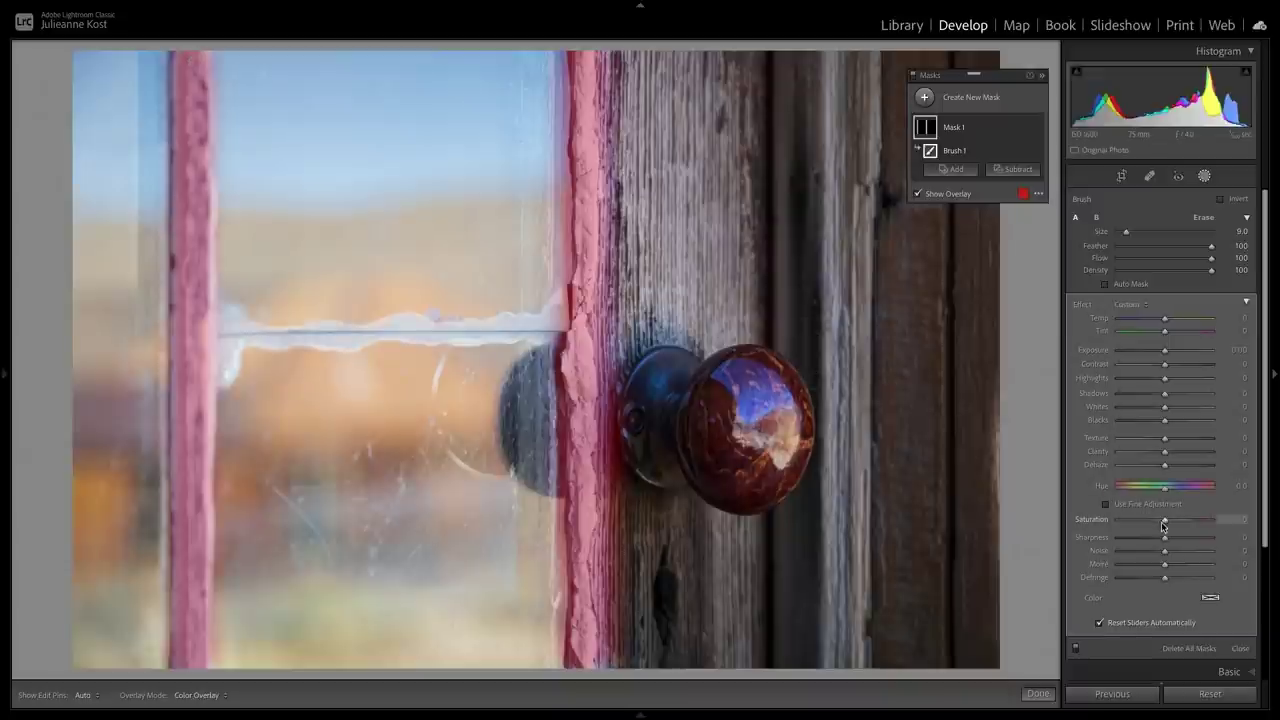
key(o)
drag(1163, 521, 1131, 521)
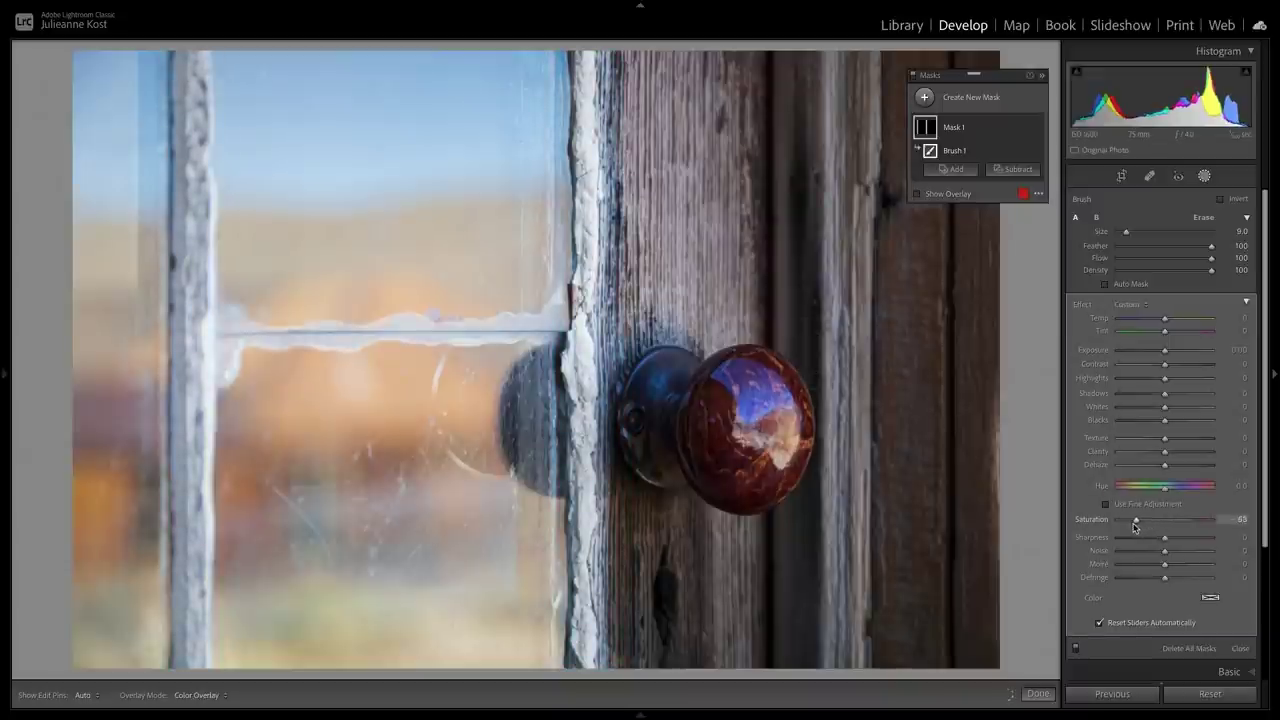
drag(1128, 524, 1126, 526)
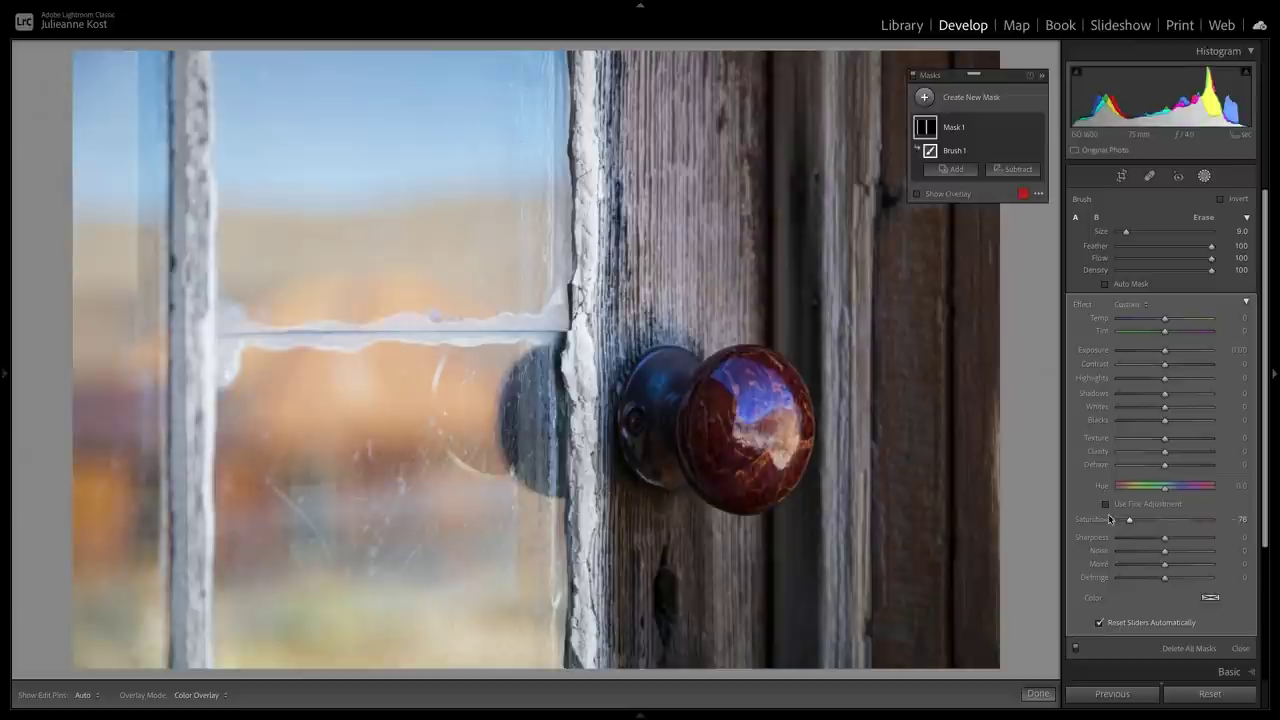
click(917, 194)
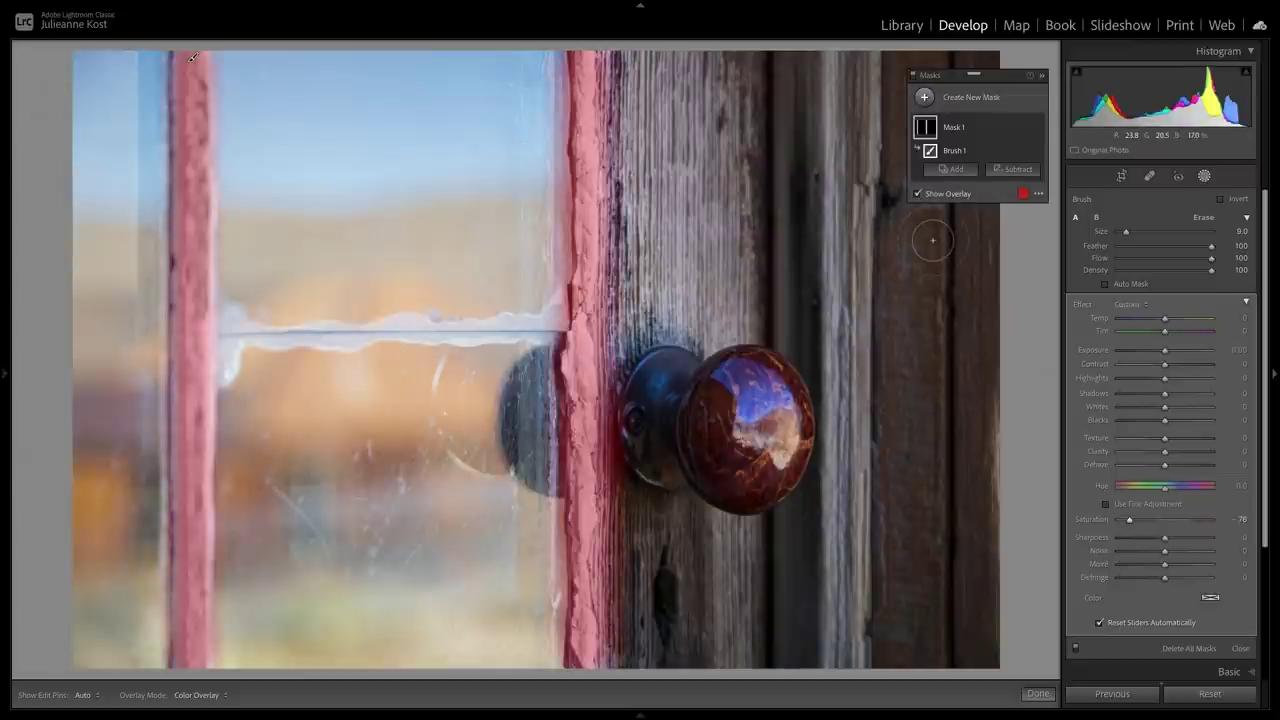
key(o)
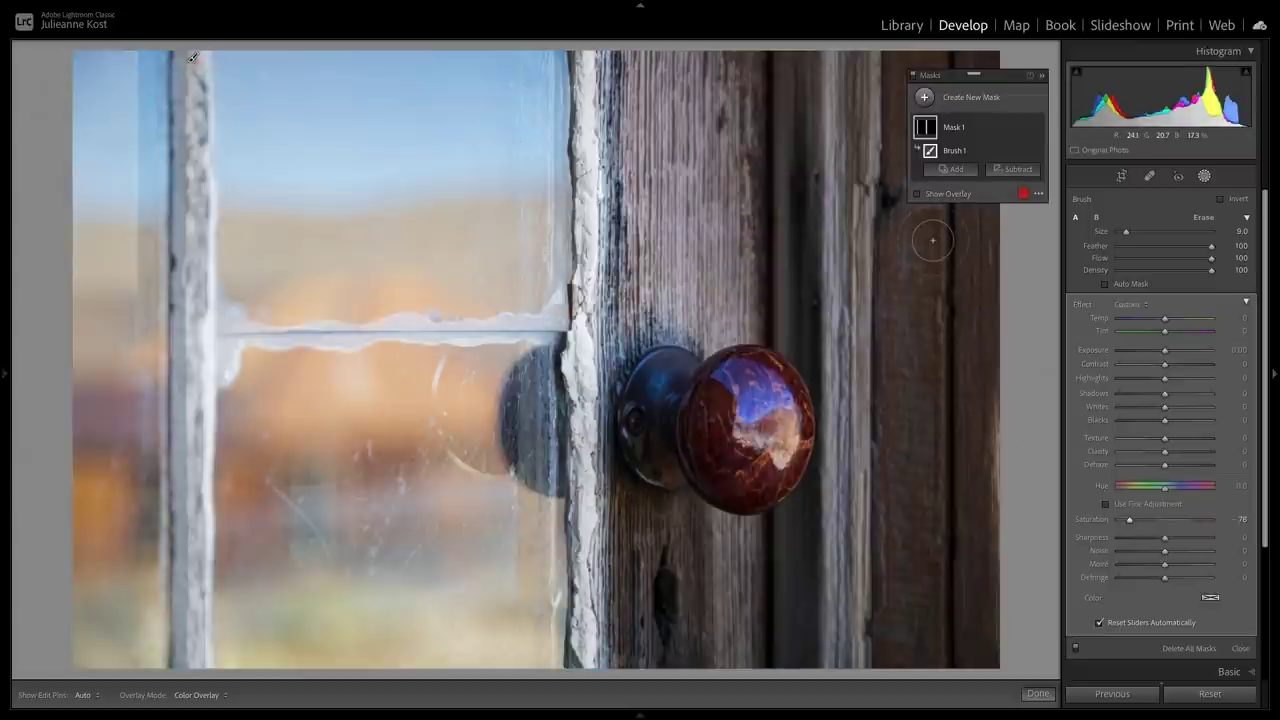
key(o)
key(o)
Step: Erase the mask spill straight down the upper door-frame edge
click(917, 193)
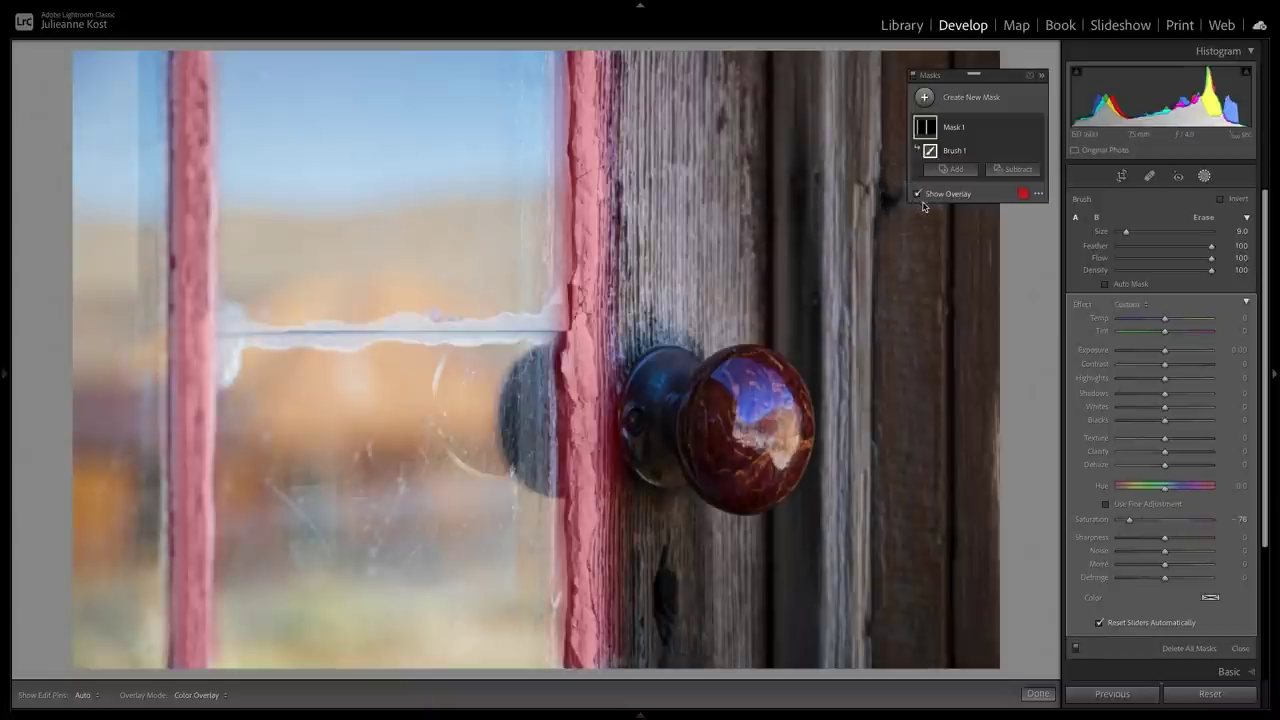
click(1204, 218)
key(h)
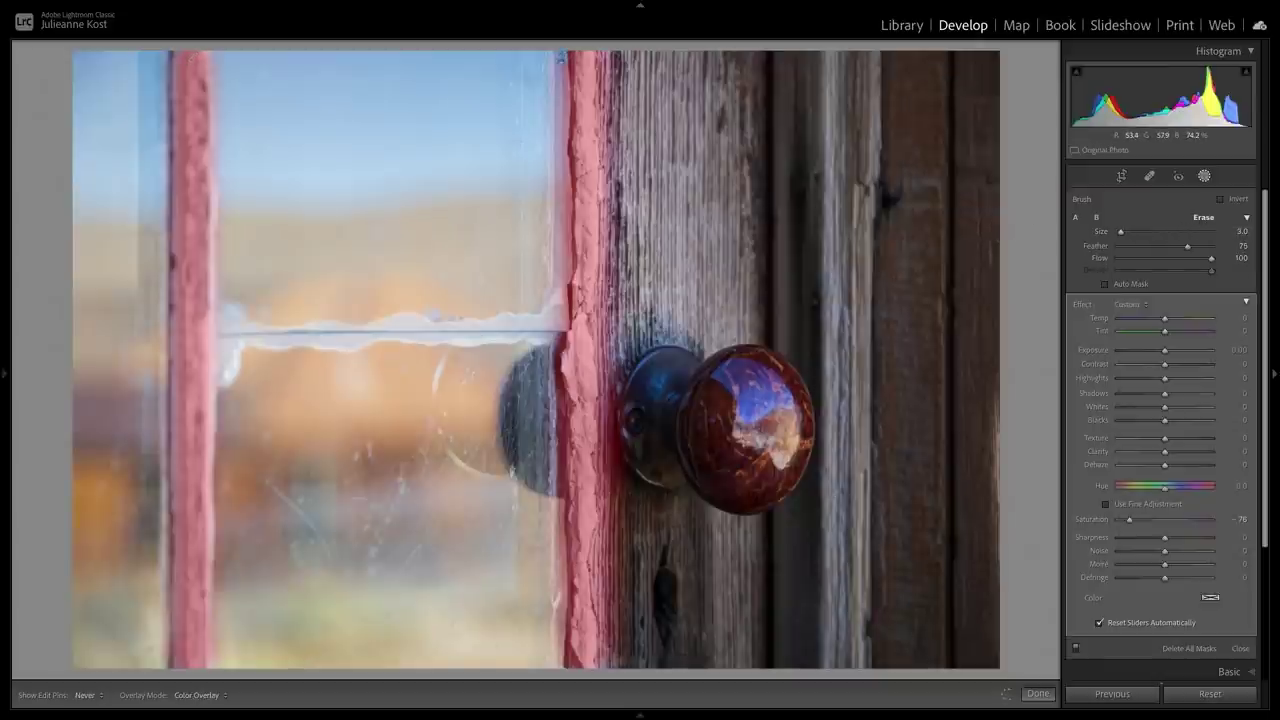
drag(560, 58, 563, 275)
key(h)
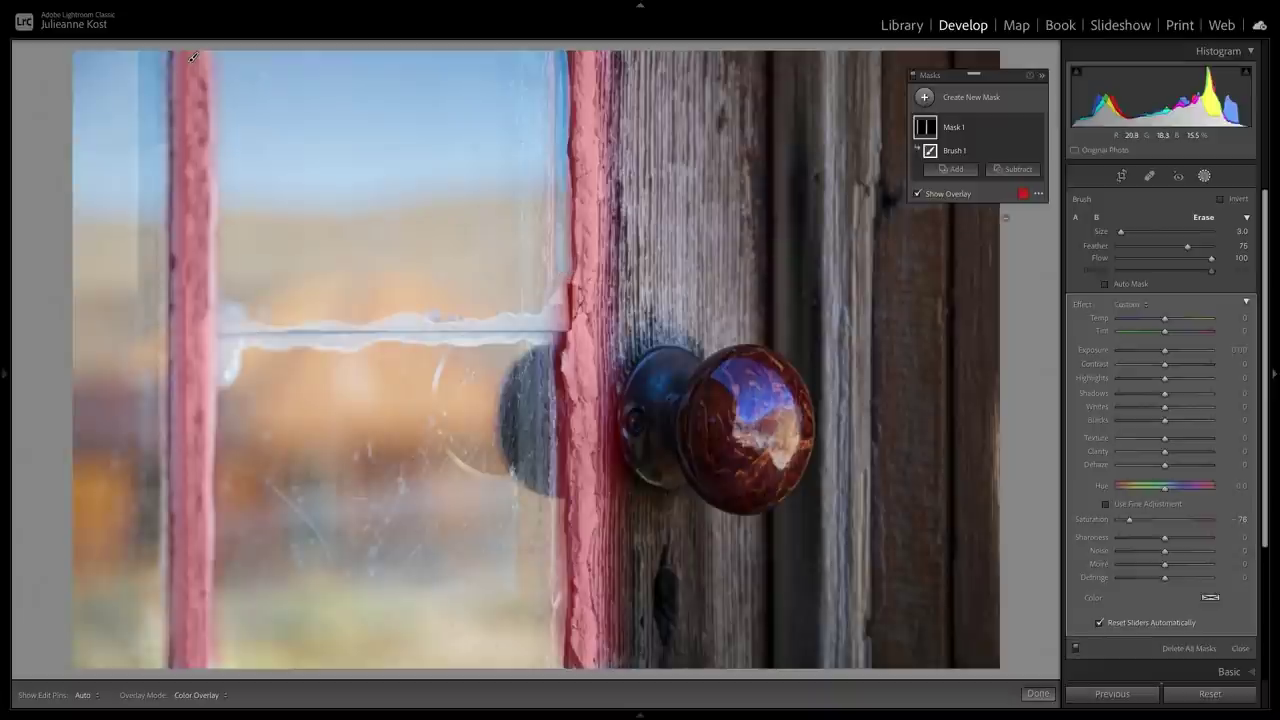
Step: Preview the mask White on Black and erase remaining spill along the frame edge
click(1041, 197)
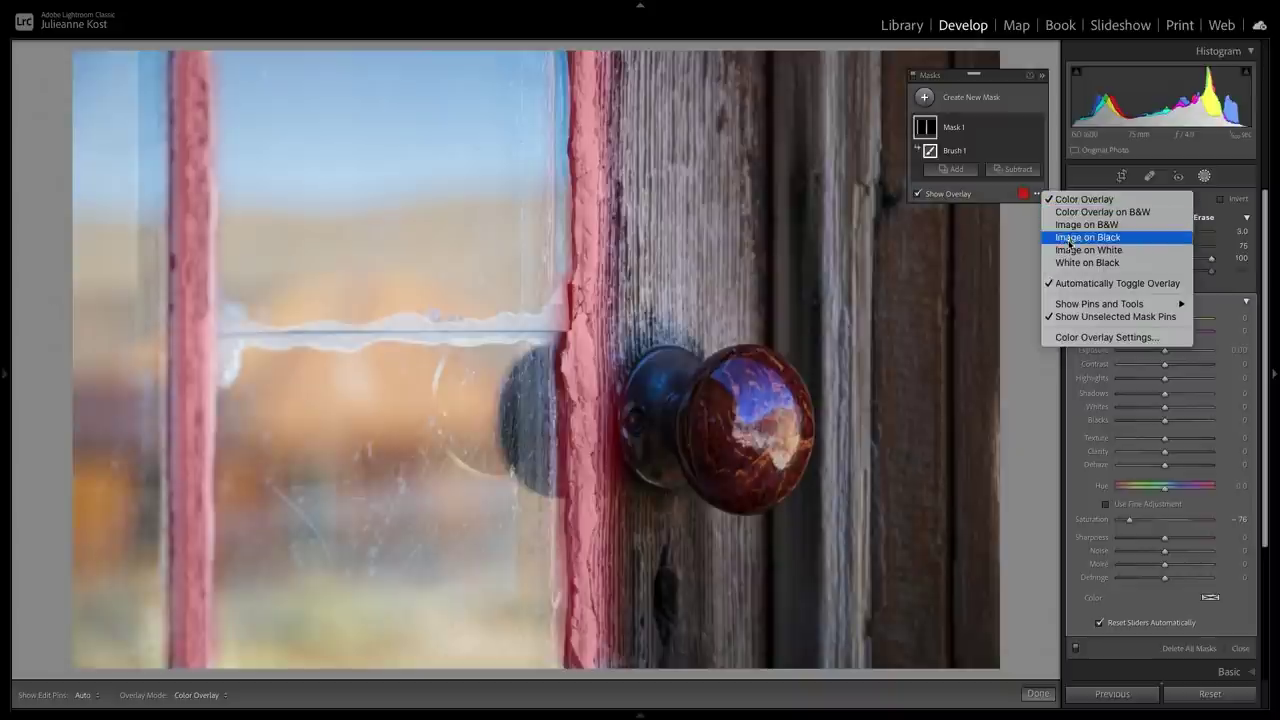
click(1068, 264)
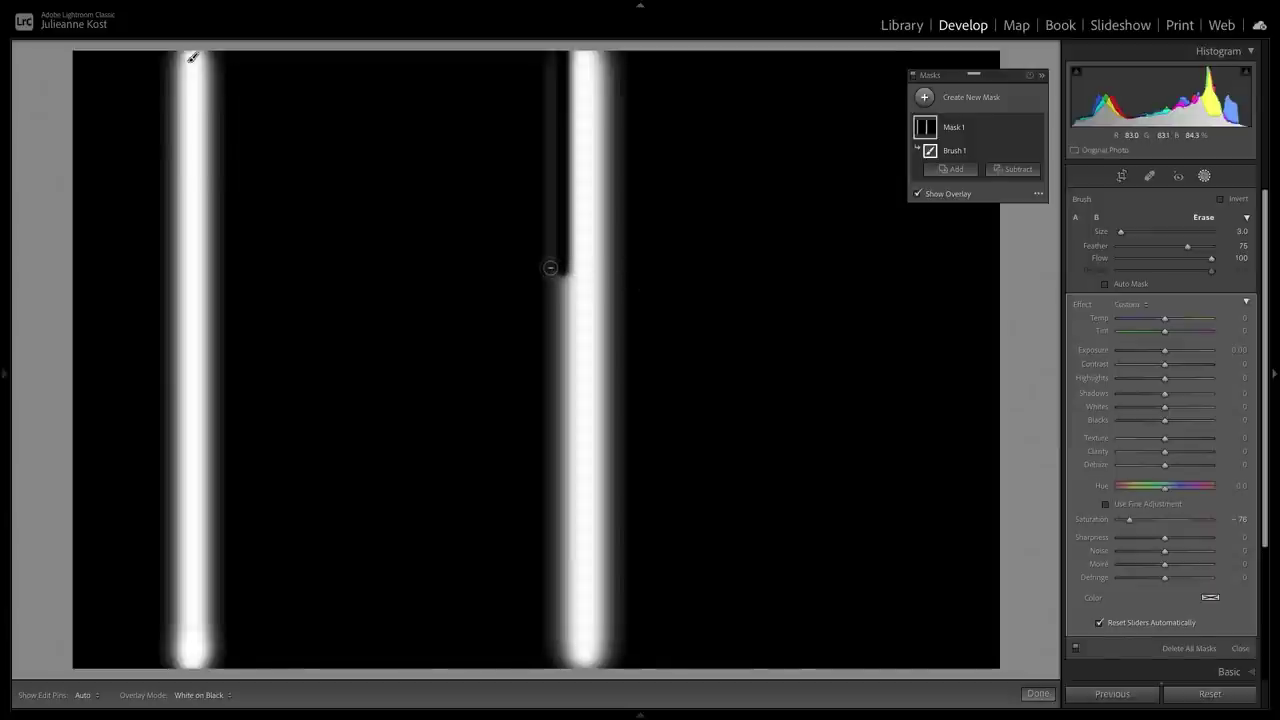
key(bracketright)
drag(549, 265, 554, 57)
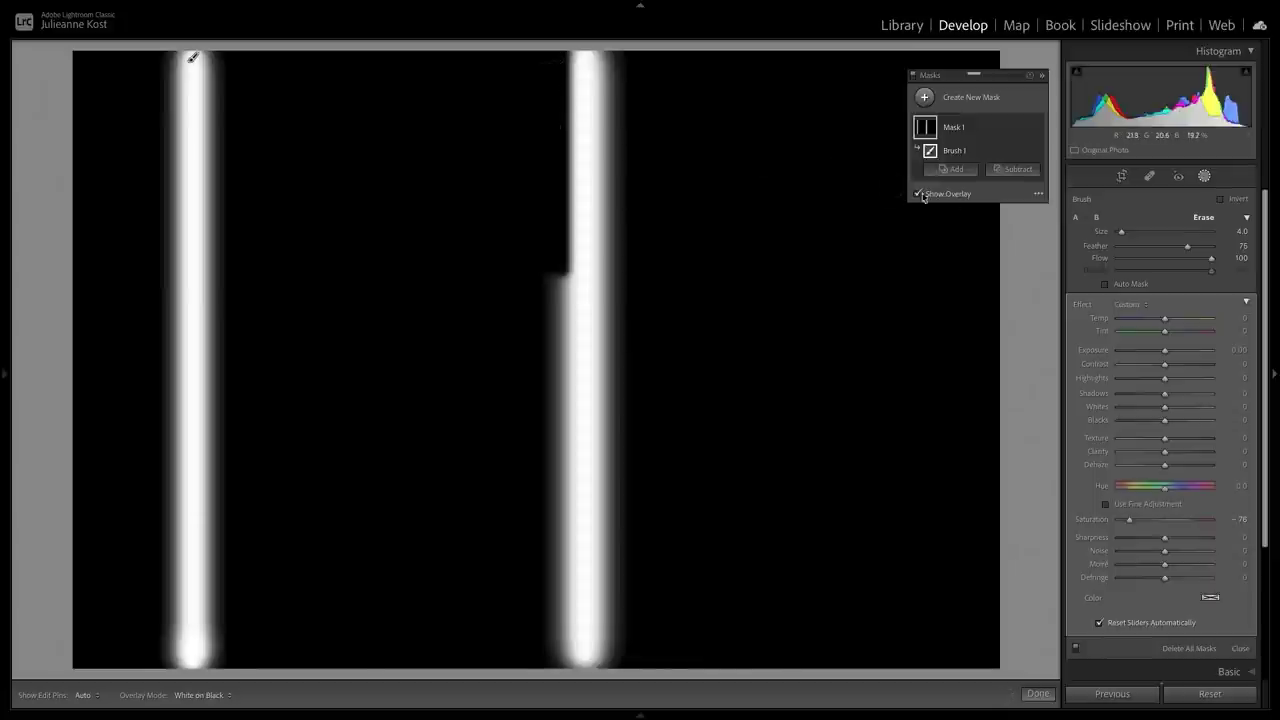
Step: Restore Color Overlay, hide the overlay, and rename Mask 1 to 'desaturate window'
click(1038, 194)
click(1044, 201)
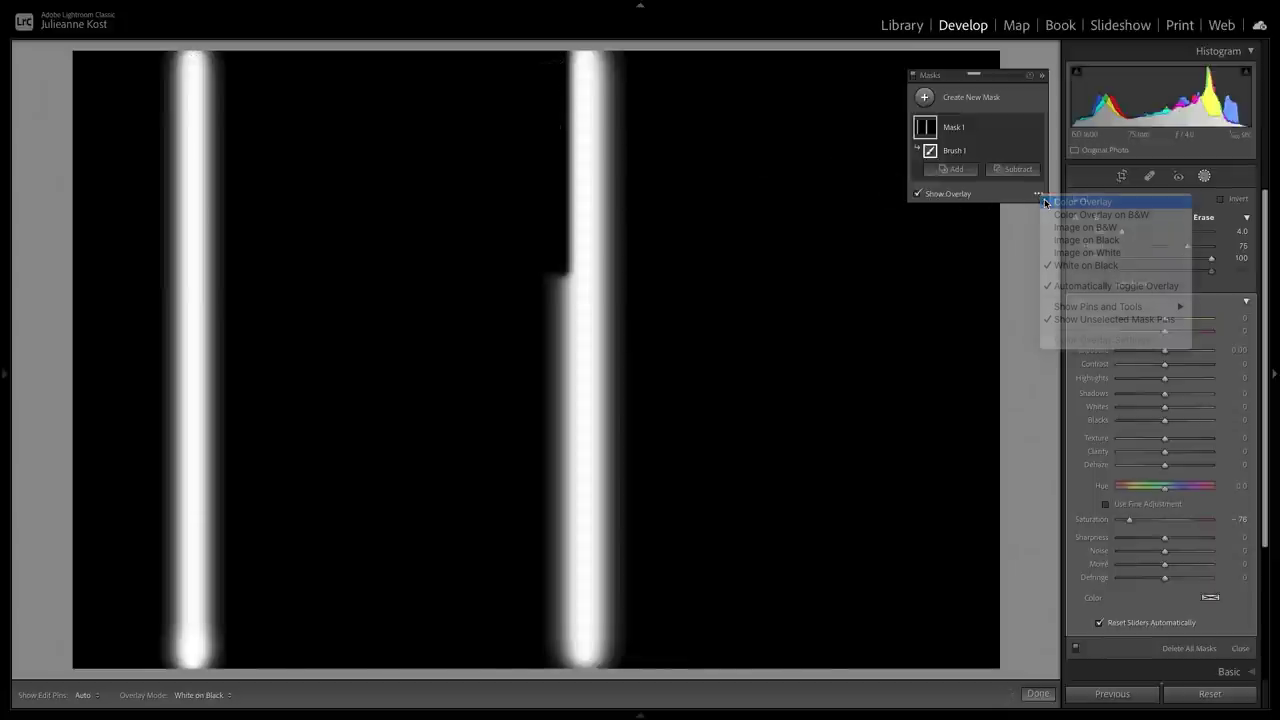
key(o)
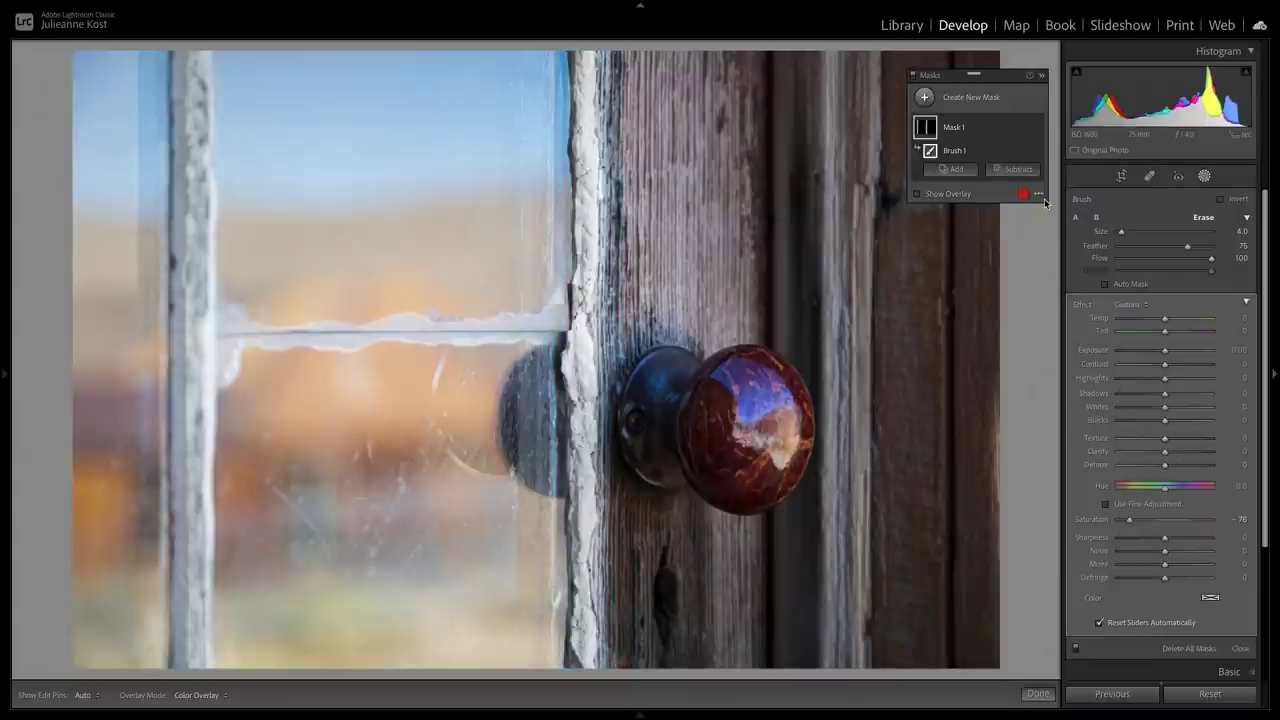
double_click(962, 131)
text(desatu)
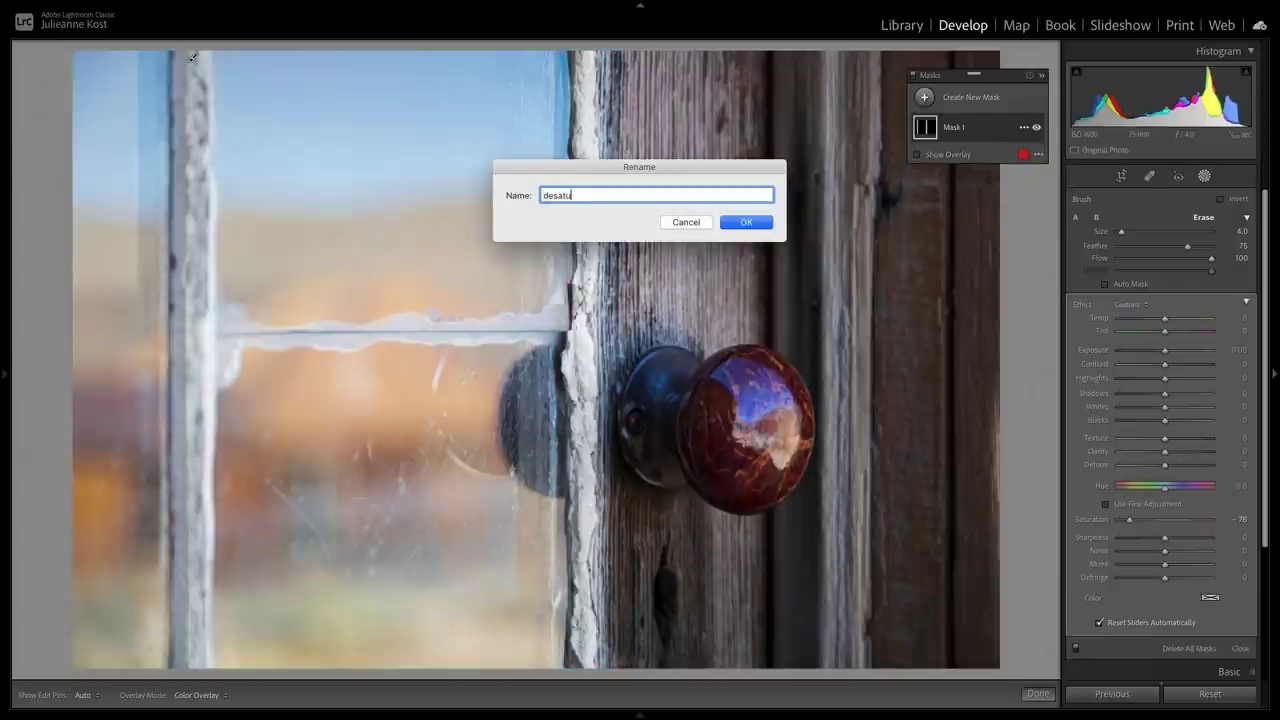
text(rate window)
key(Return)
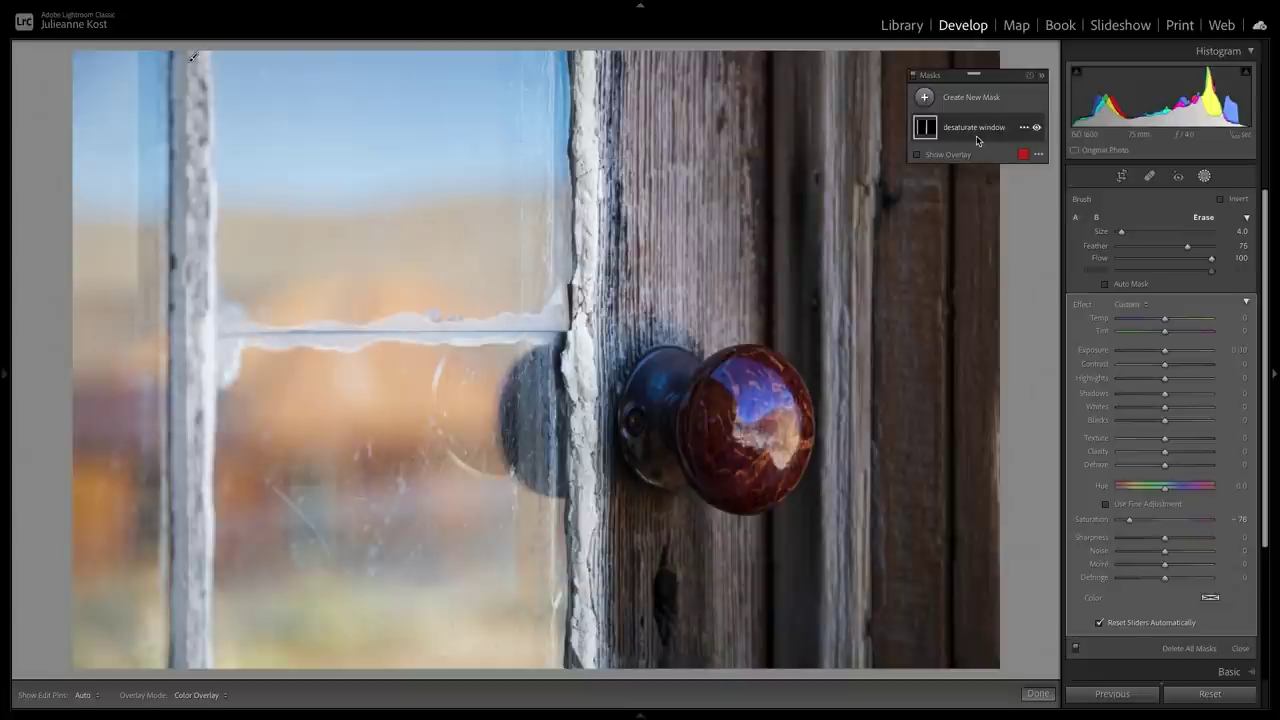
Step: Toggle the 'desaturate window' mask's effect off and on to compare, leaving it on
click(1036, 128)
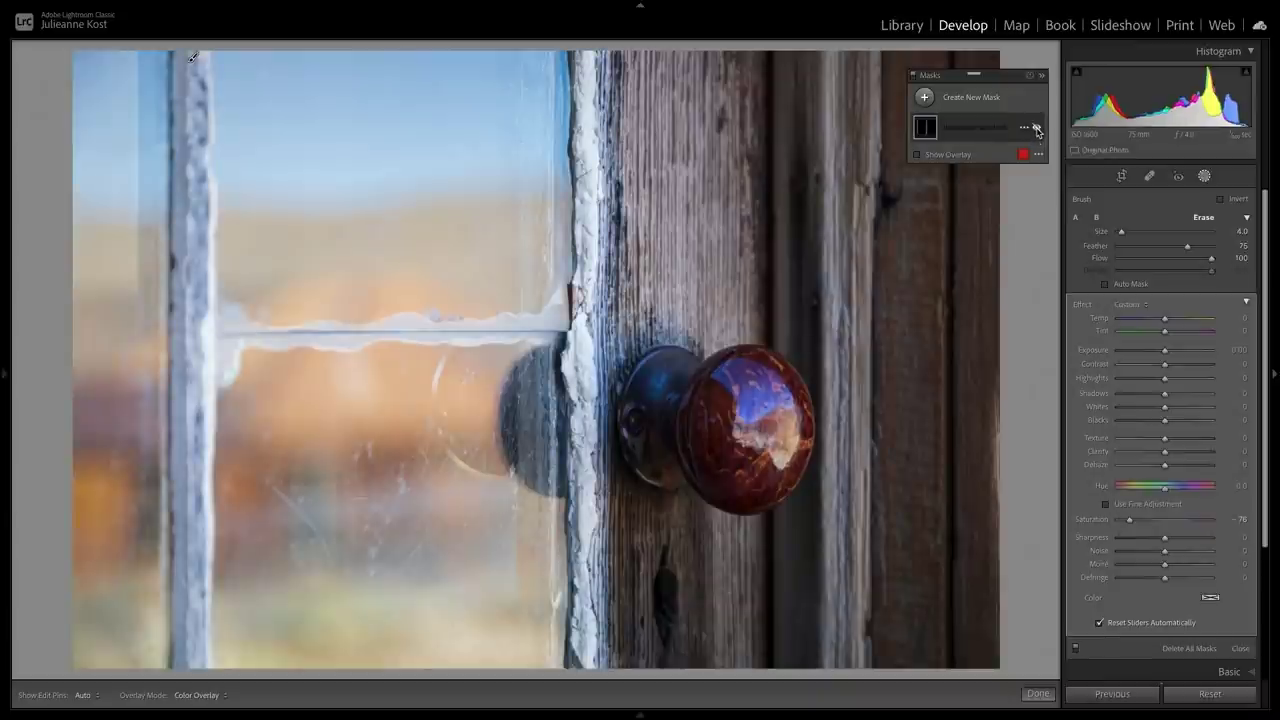
click(1036, 128)
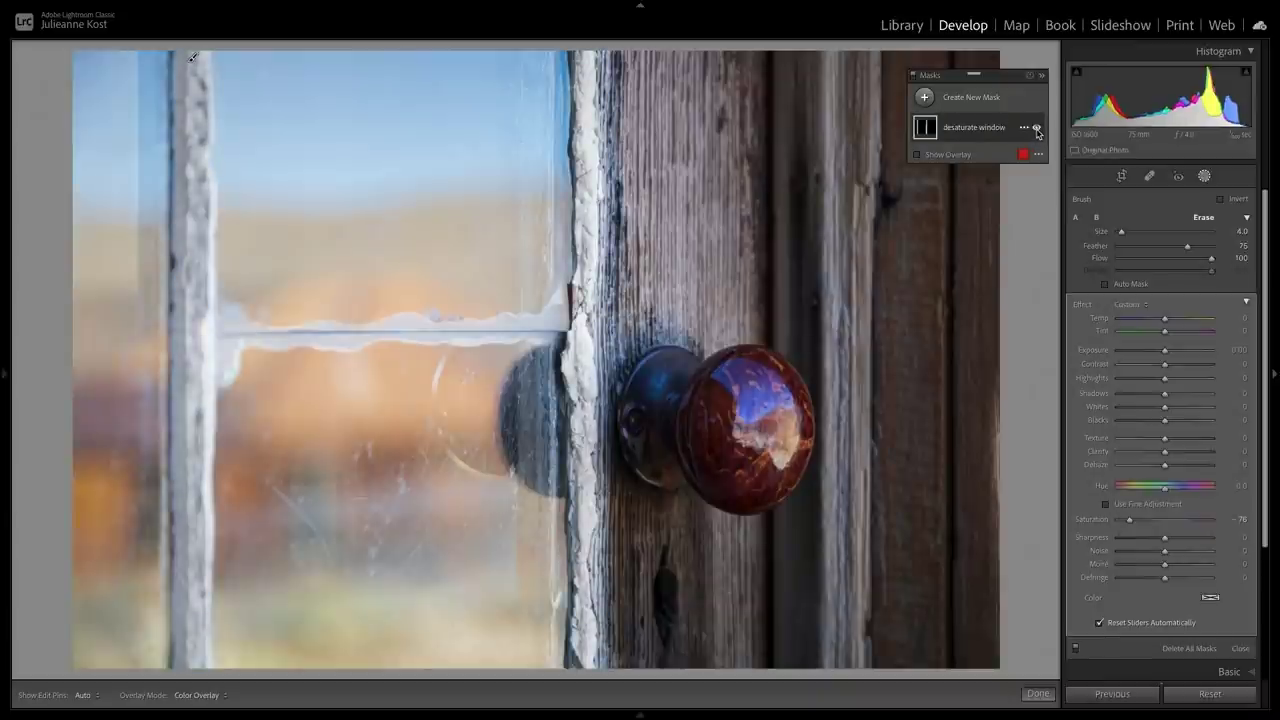
click(1037, 130)
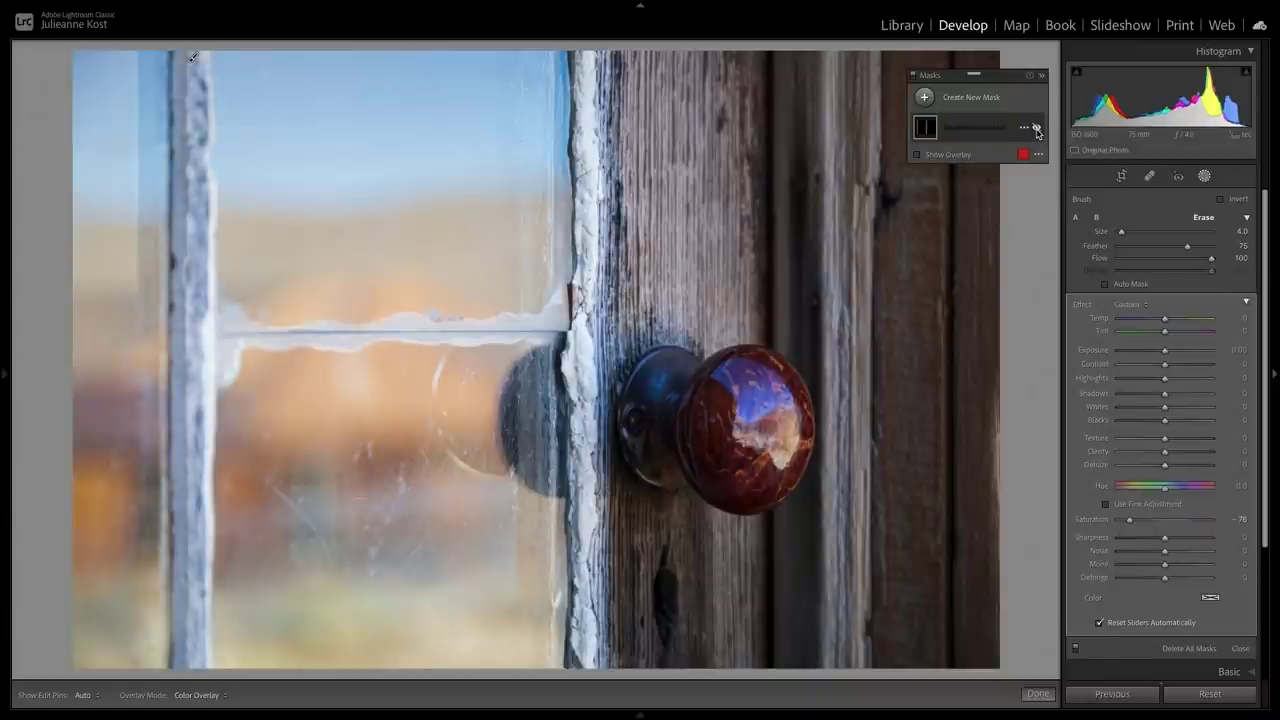
click(1037, 130)
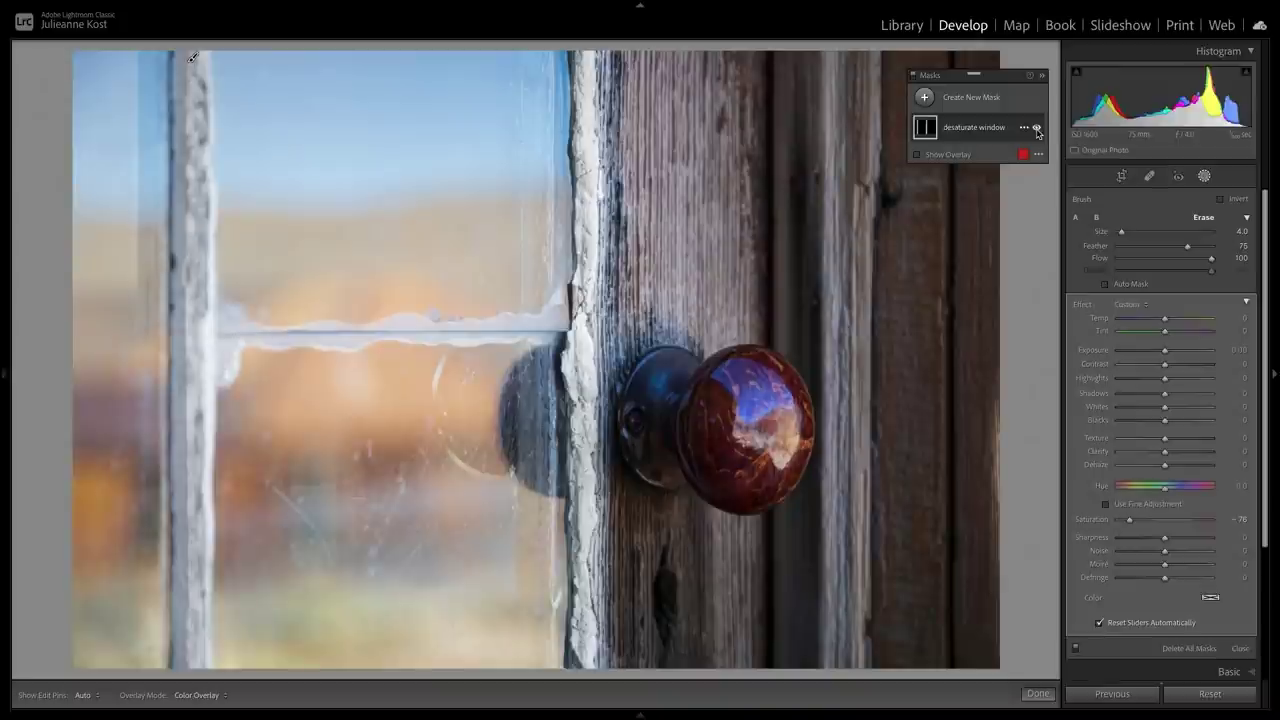
Step: Add a linear gradient over the left window, narrowed to the frame edge and tilted diagonally
click(926, 98)
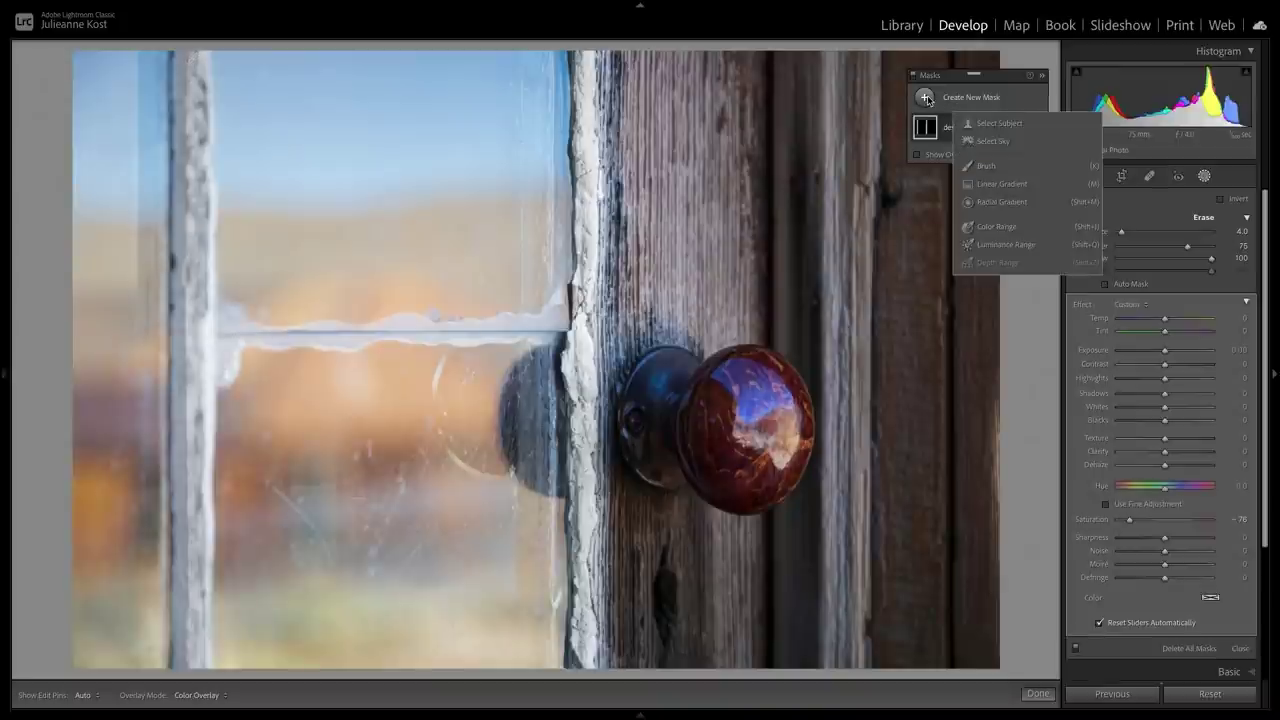
click(989, 184)
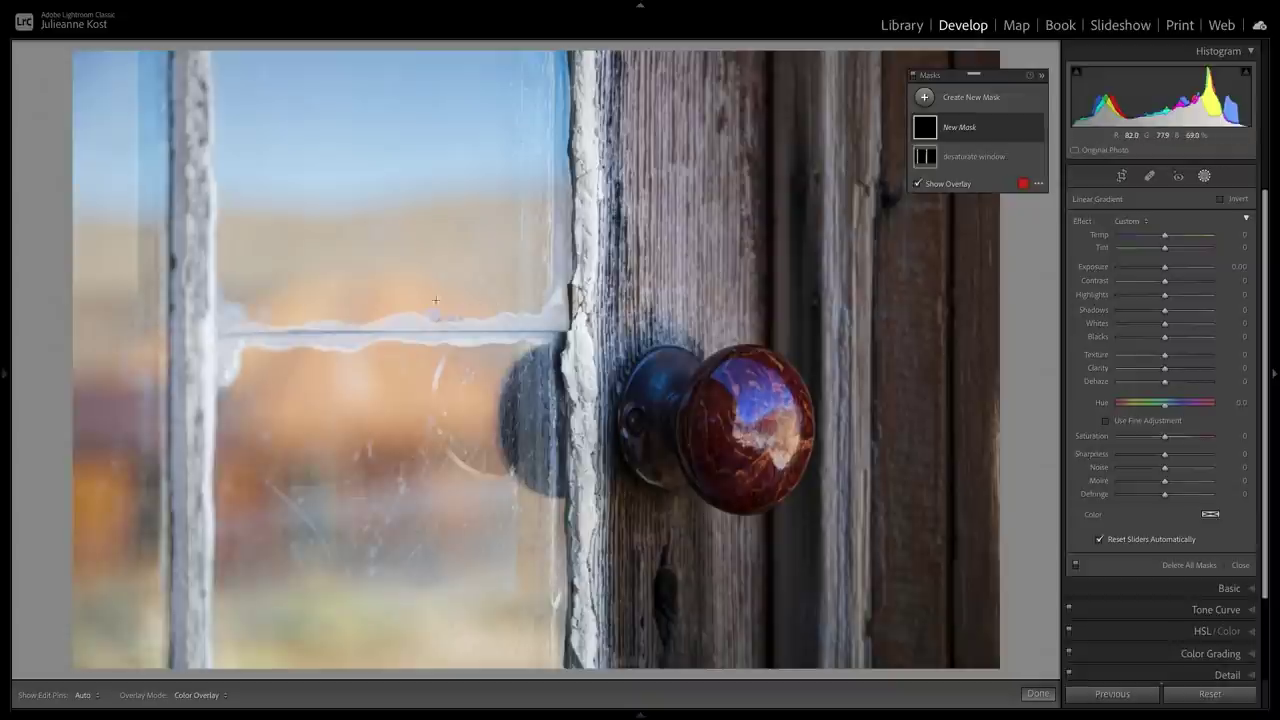
drag(412, 298, 553, 289)
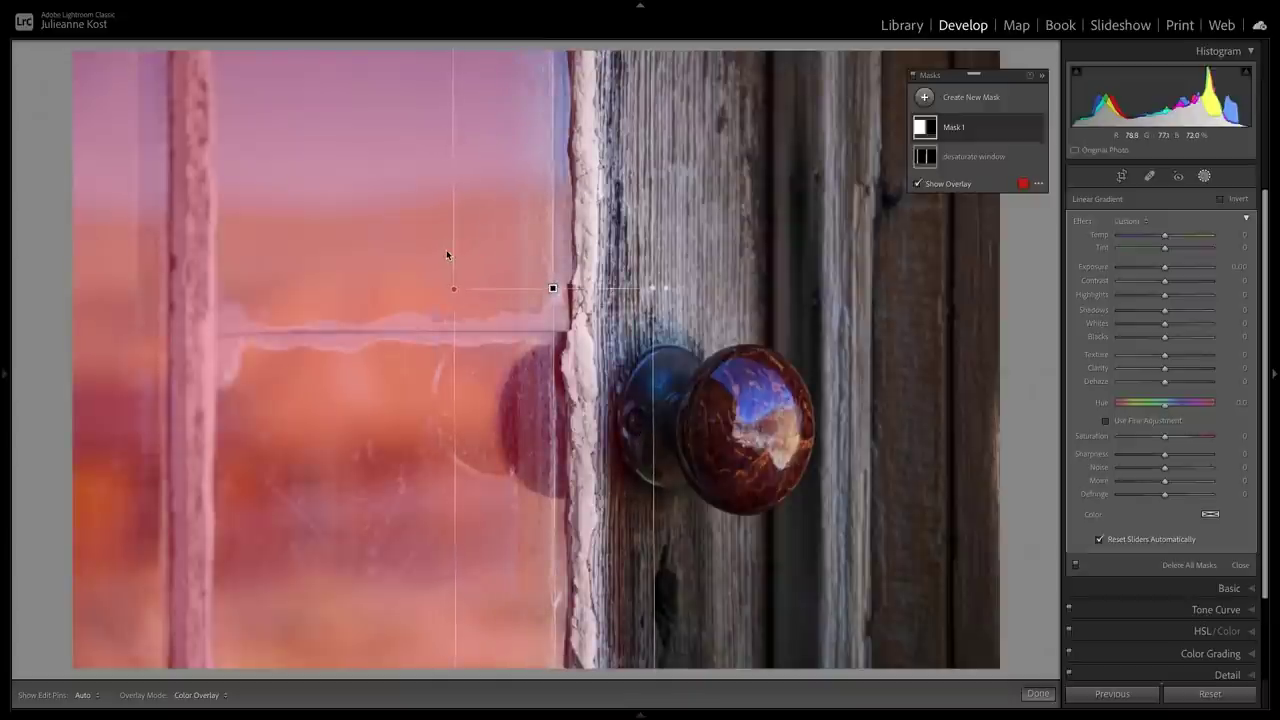
mouse_move(656, 251)
mouse_down()
mouse_move(563, 276)
mouse_move(563, 294)
mouse_up()
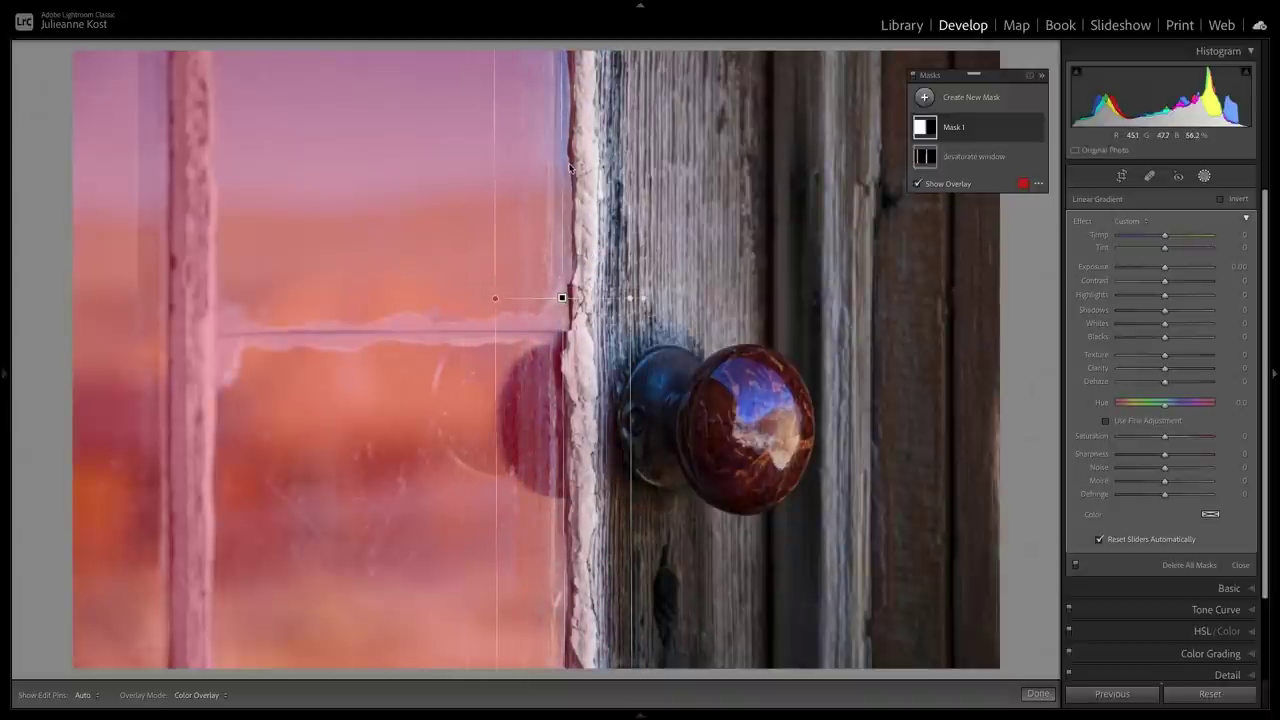
drag(561, 152, 531, 151)
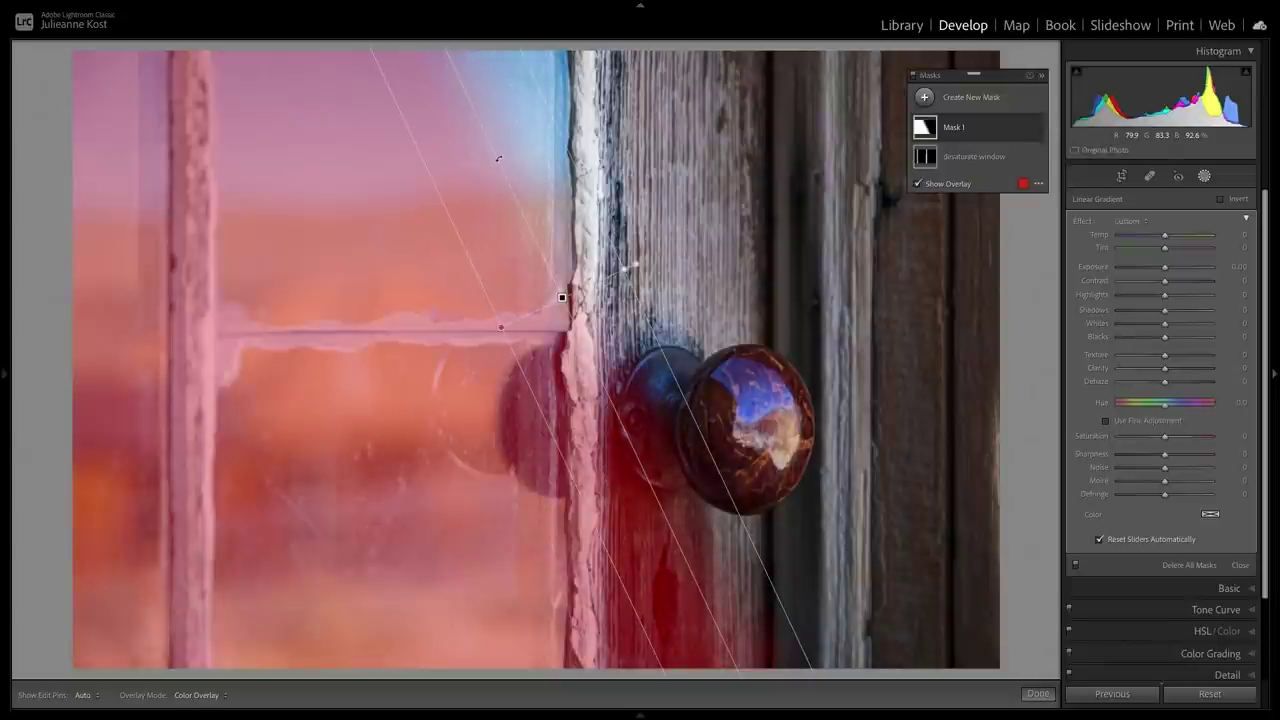
Step: Undo the gradient tilt and apply Clarity 51, Dehaze 25, Temp -11 and Tint 11
key(ctrl+z)
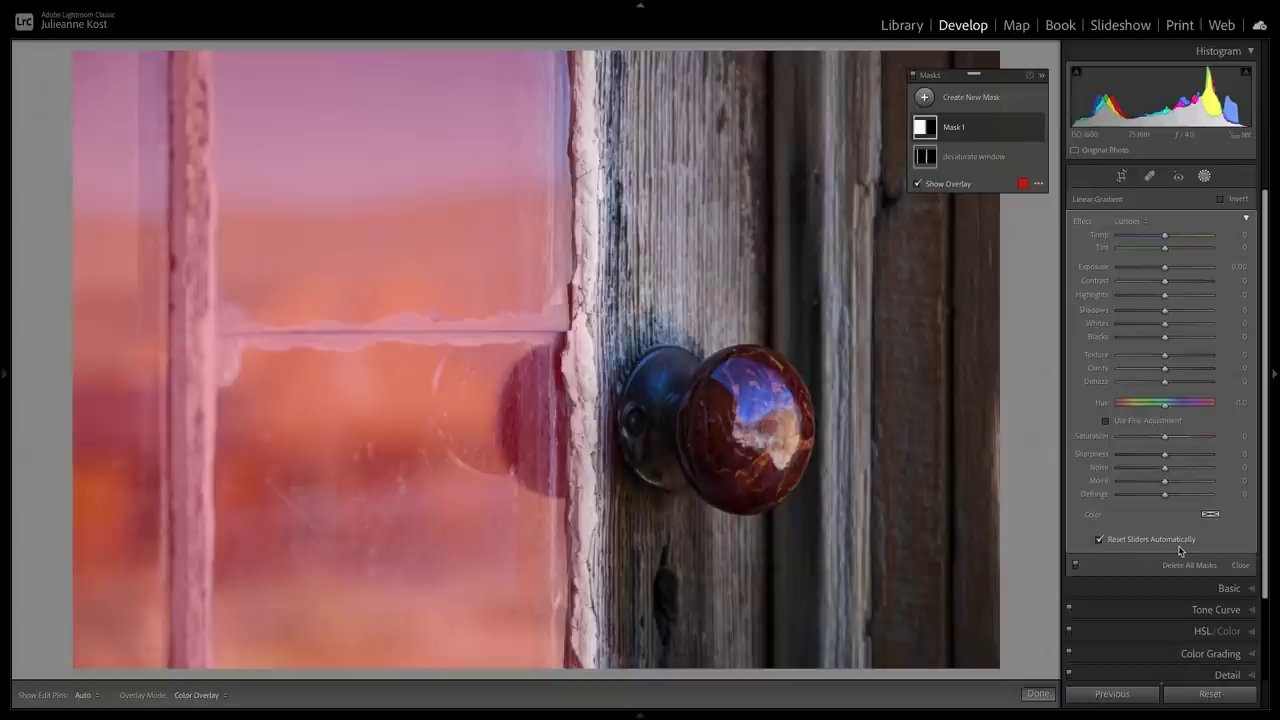
mouse_move(1164, 368)
mouse_down()
mouse_move(1189, 369)
mouse_move(1176, 383)
mouse_up()
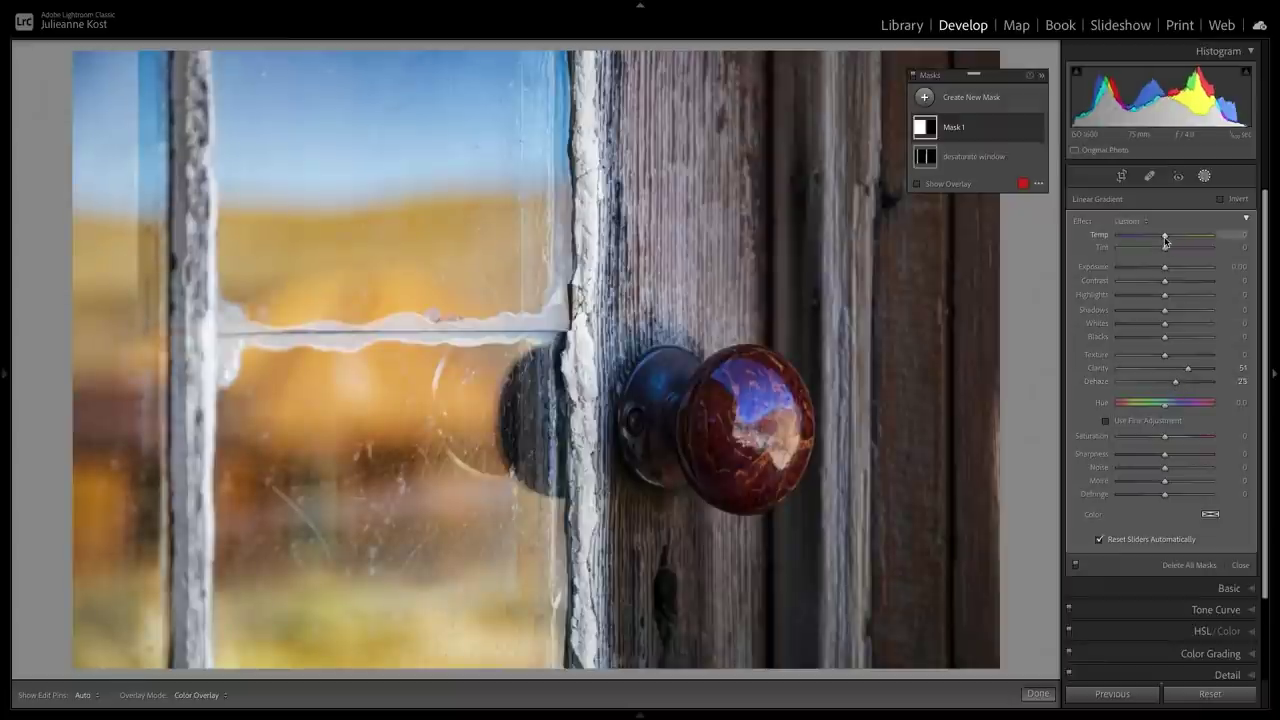
drag(1165, 237, 1170, 252)
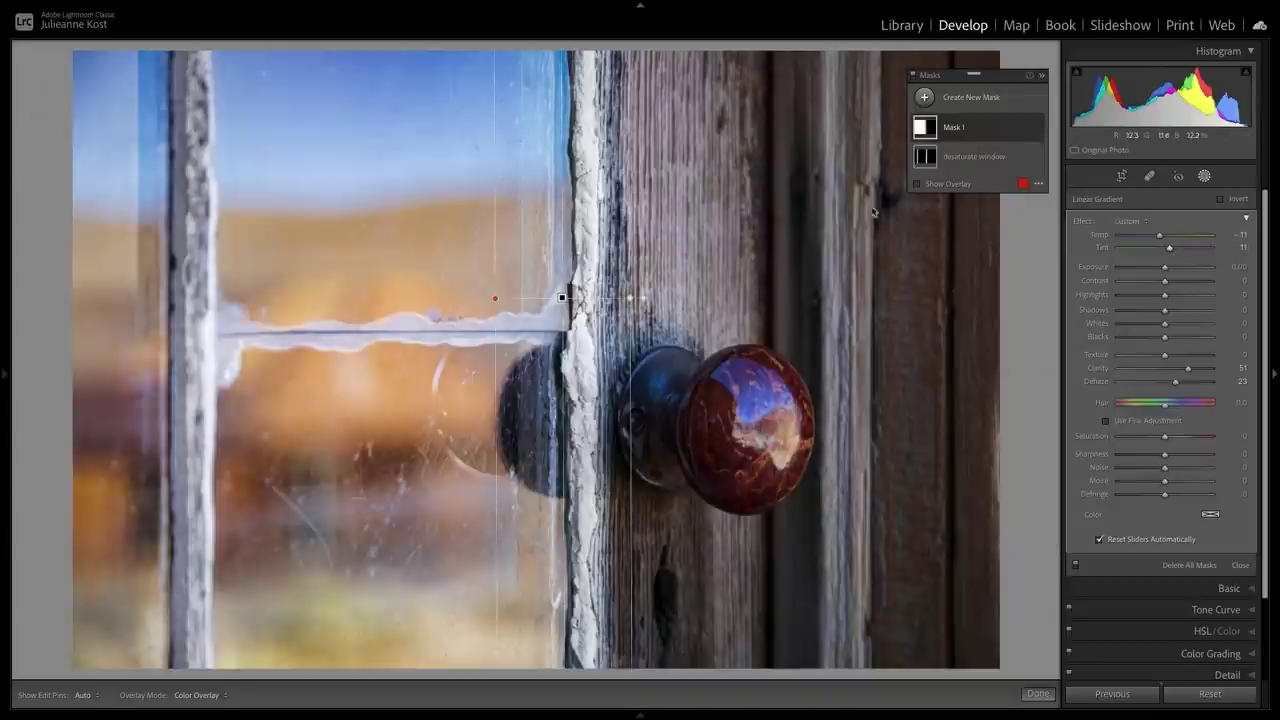
Step: Duplicate Mask 1 and invert the copy's gradient to cover the door
right_click(1021, 131)
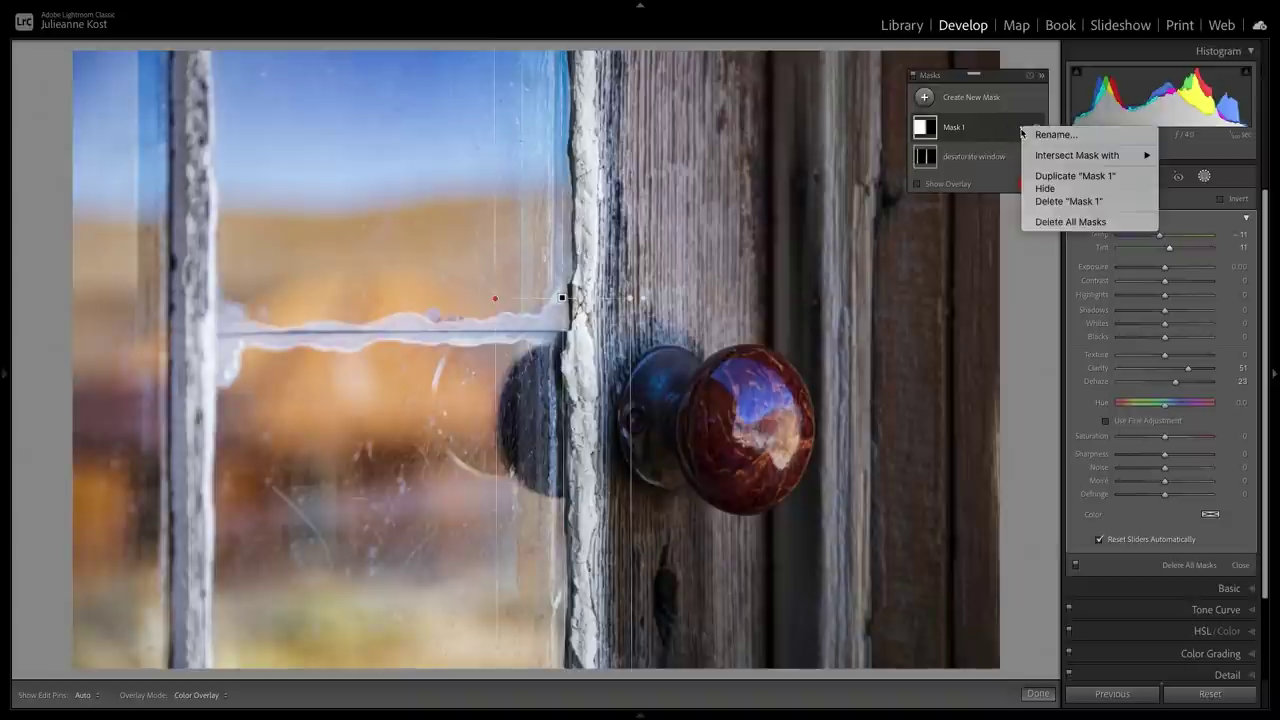
click(1045, 176)
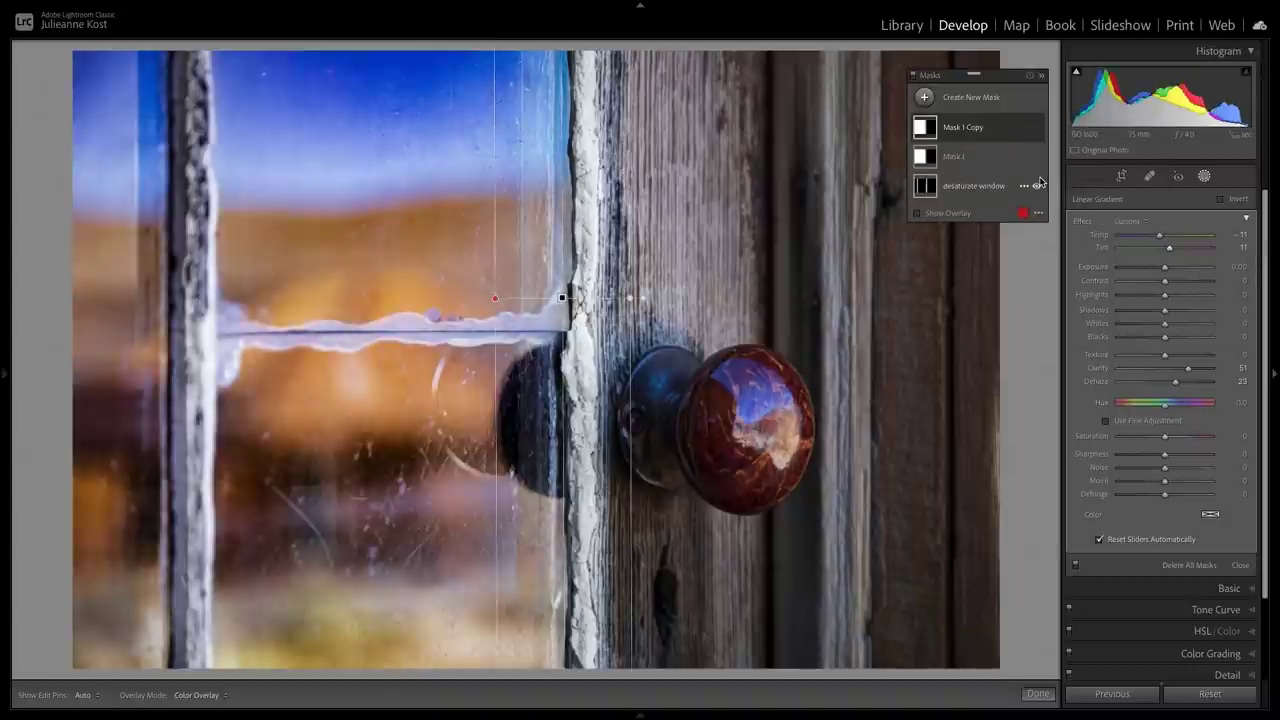
click(1004, 134)
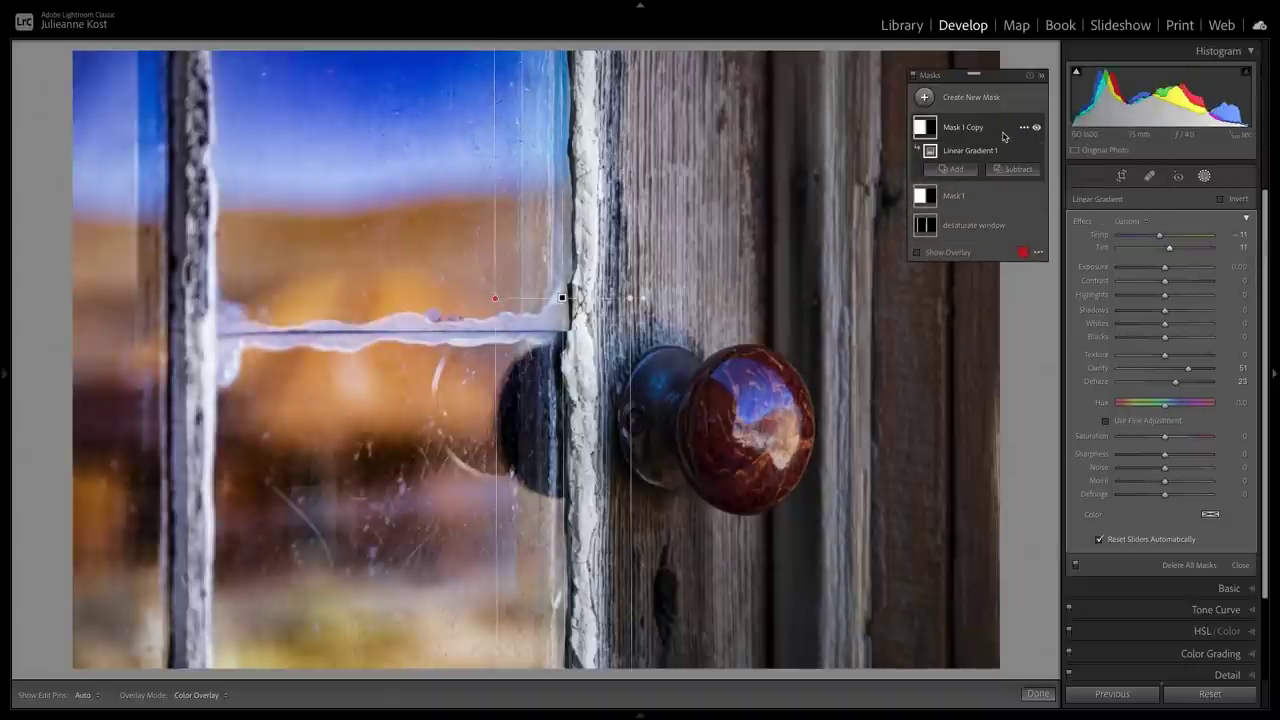
mouse_move(972, 151)
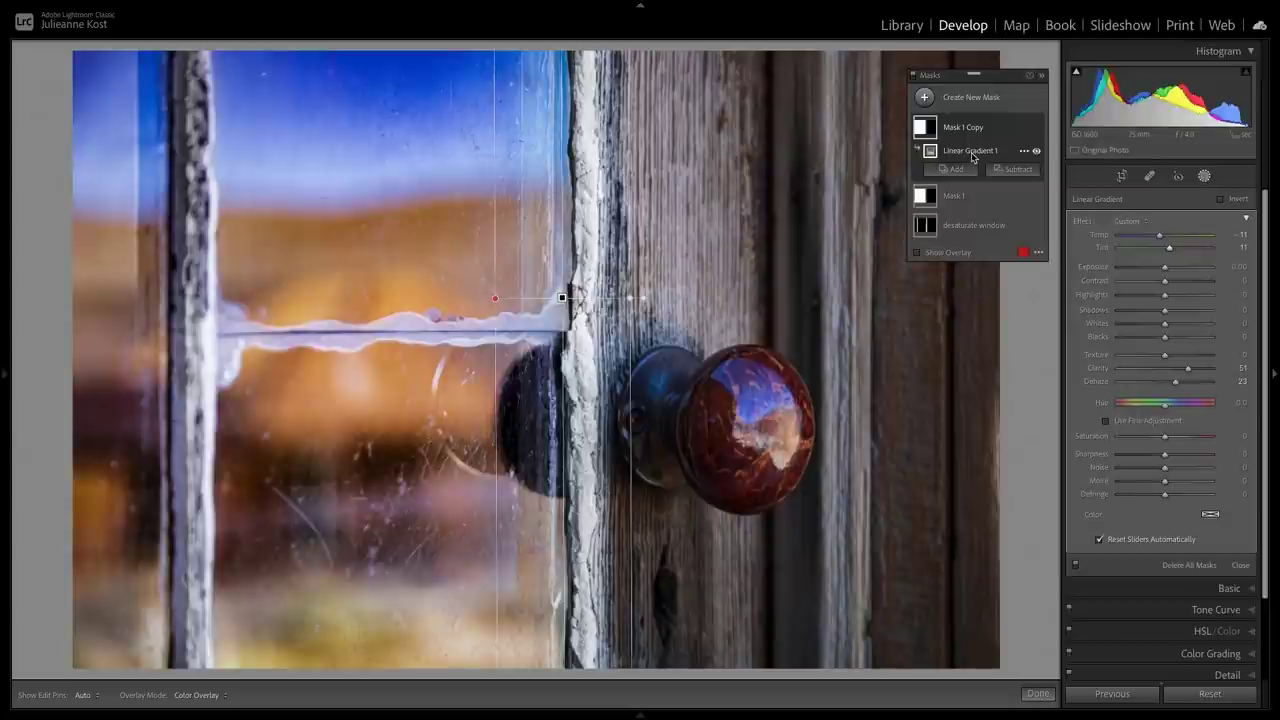
click(1023, 151)
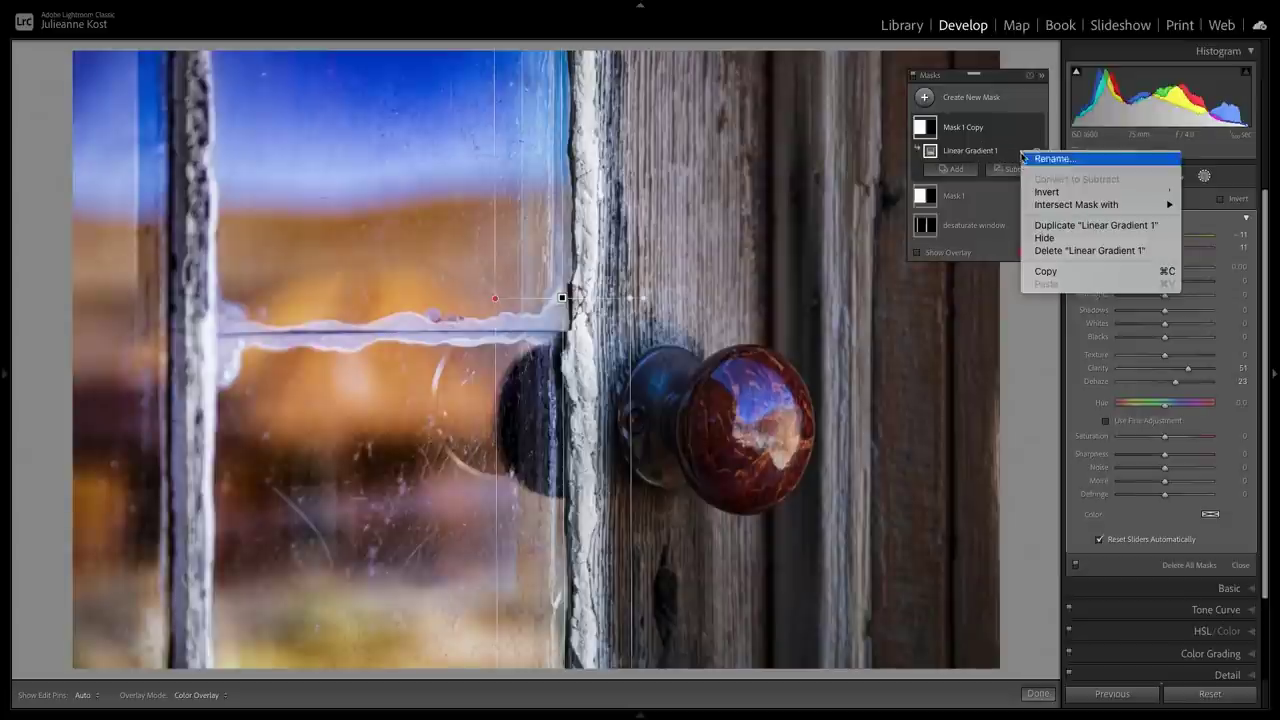
click(1041, 194)
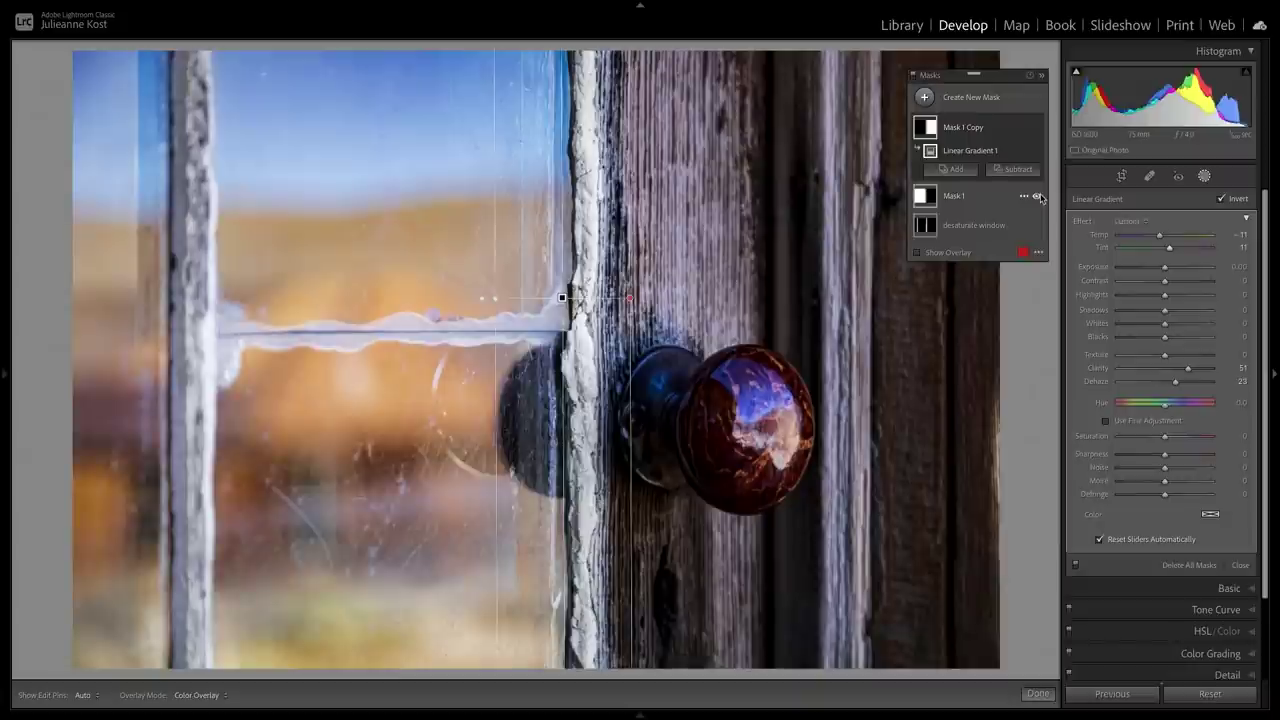
Step: Reset the copied mask's effects, then set Temp 21 and Shadows 49 on the door
double_click(1080, 222)
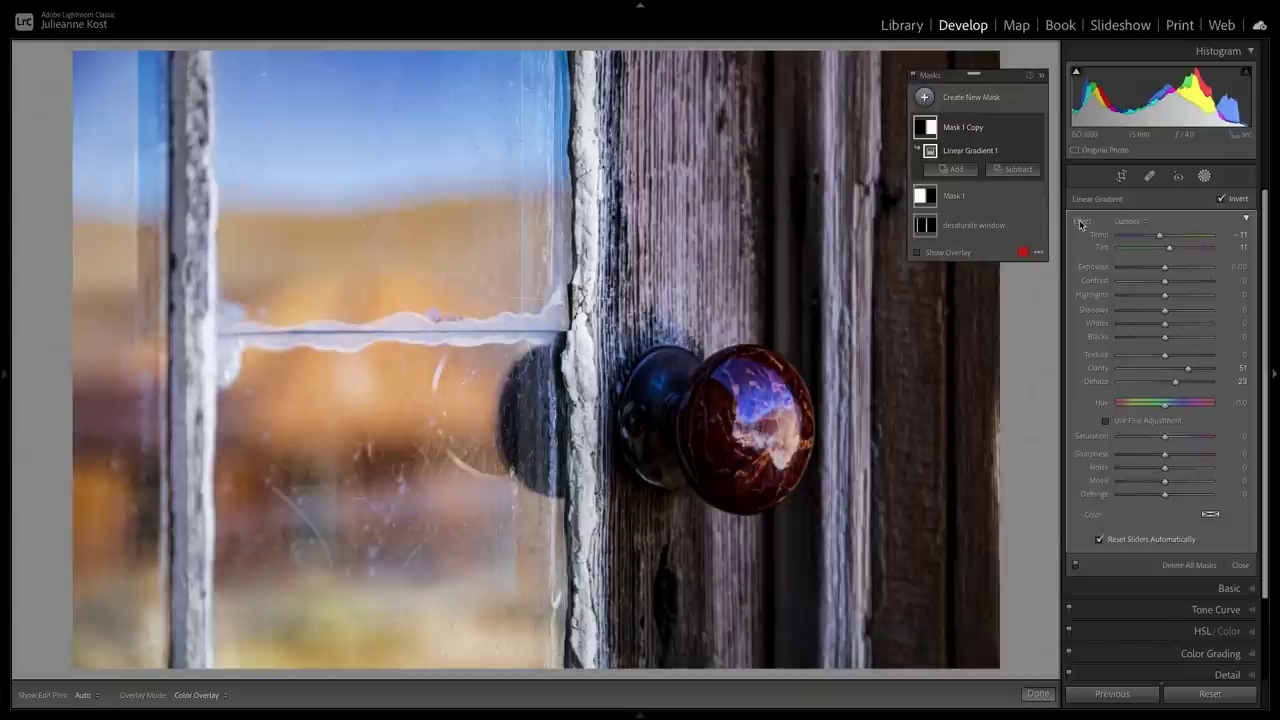
key(o)
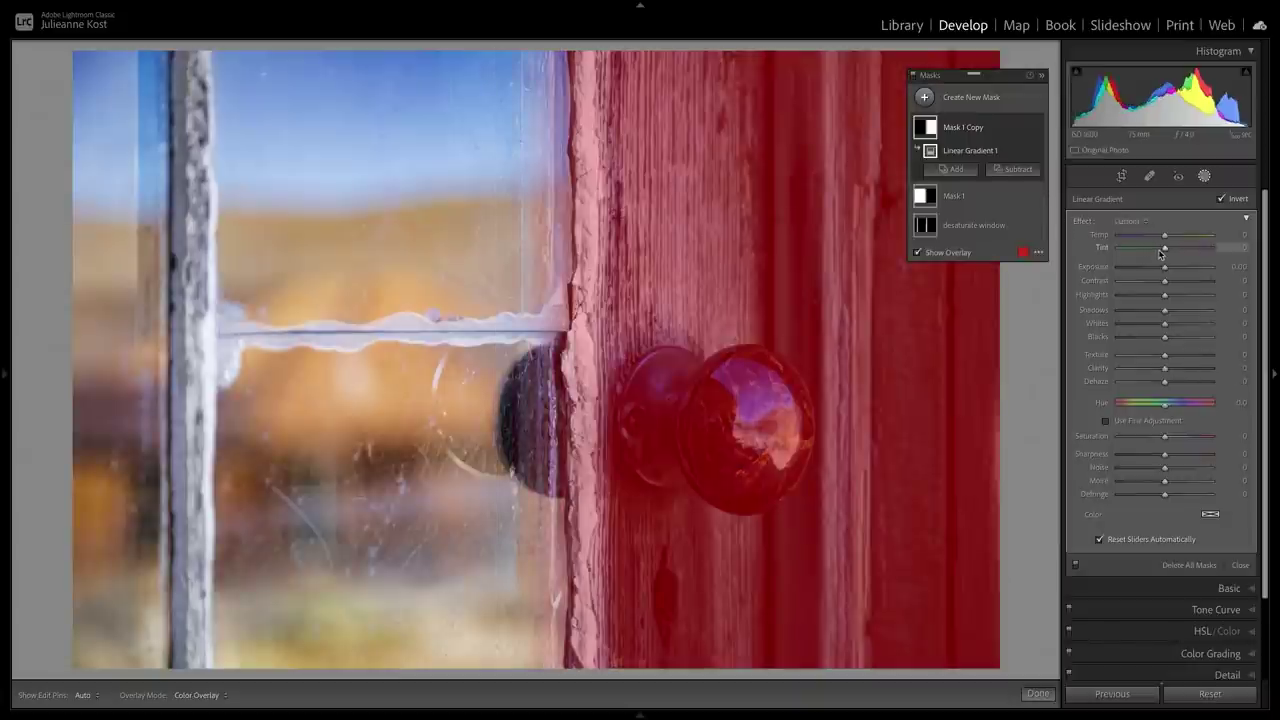
key(o)
drag(1175, 240, 1177, 240)
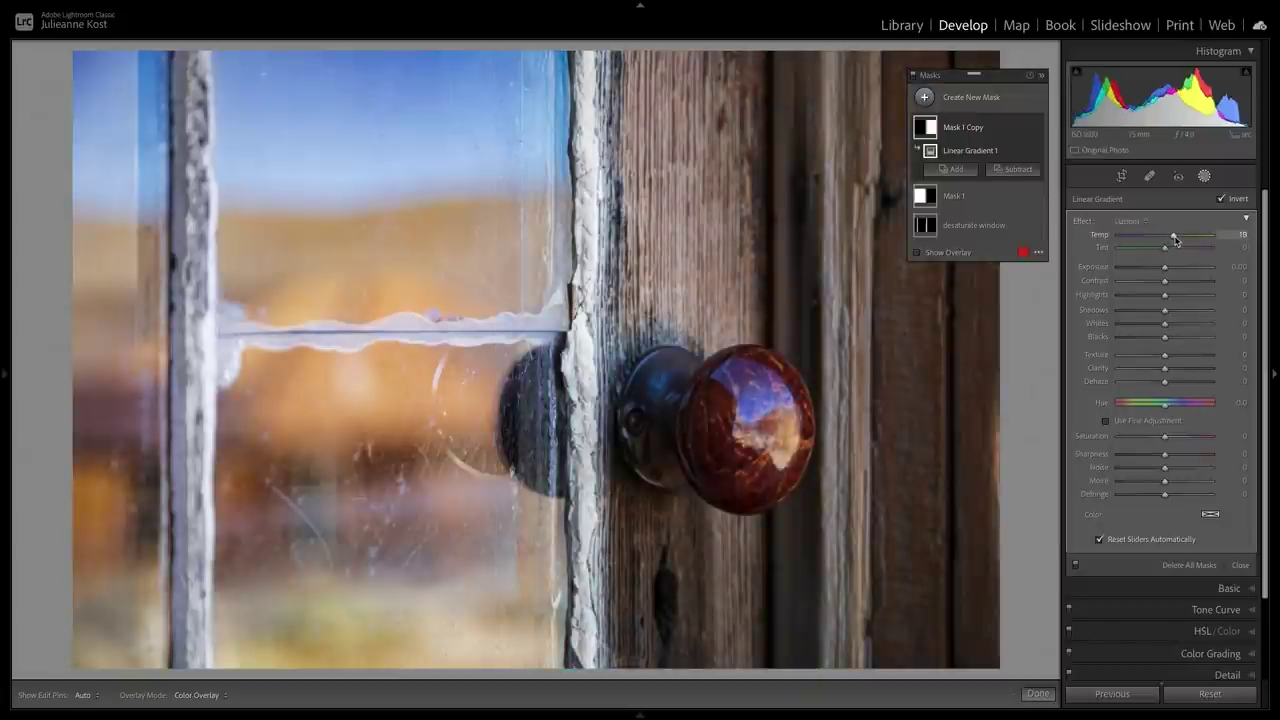
drag(1165, 310, 1189, 316)
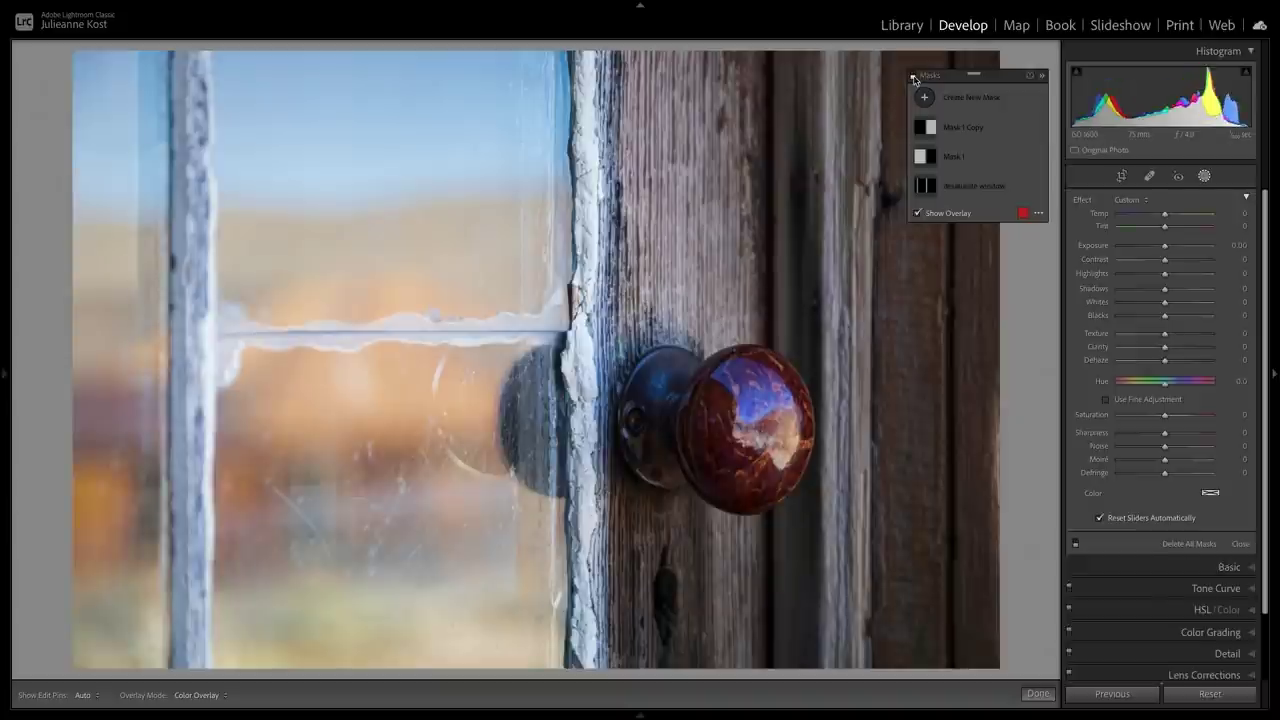
Step: Turn all mask effects back on to compare the edited doorknob photo
click(913, 77)
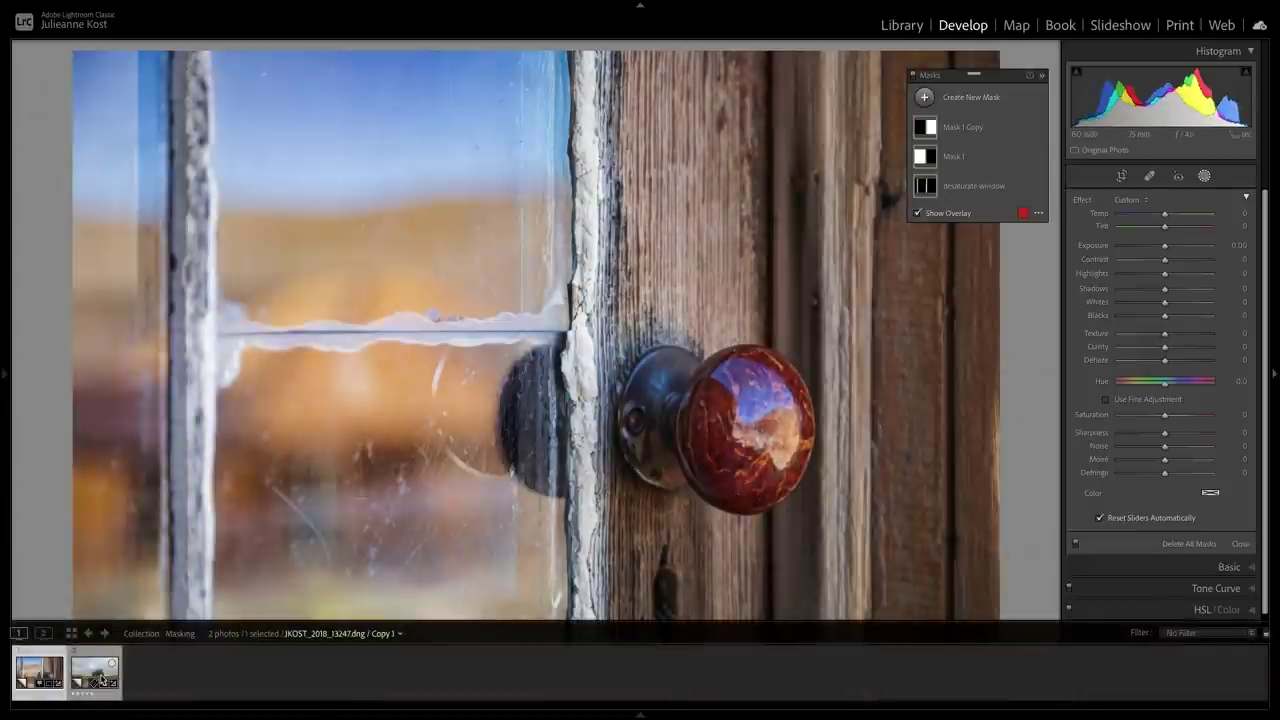
Step: On the rock landscape, mask the rock as subject and warm it, with Saturation 57
click(102, 677)
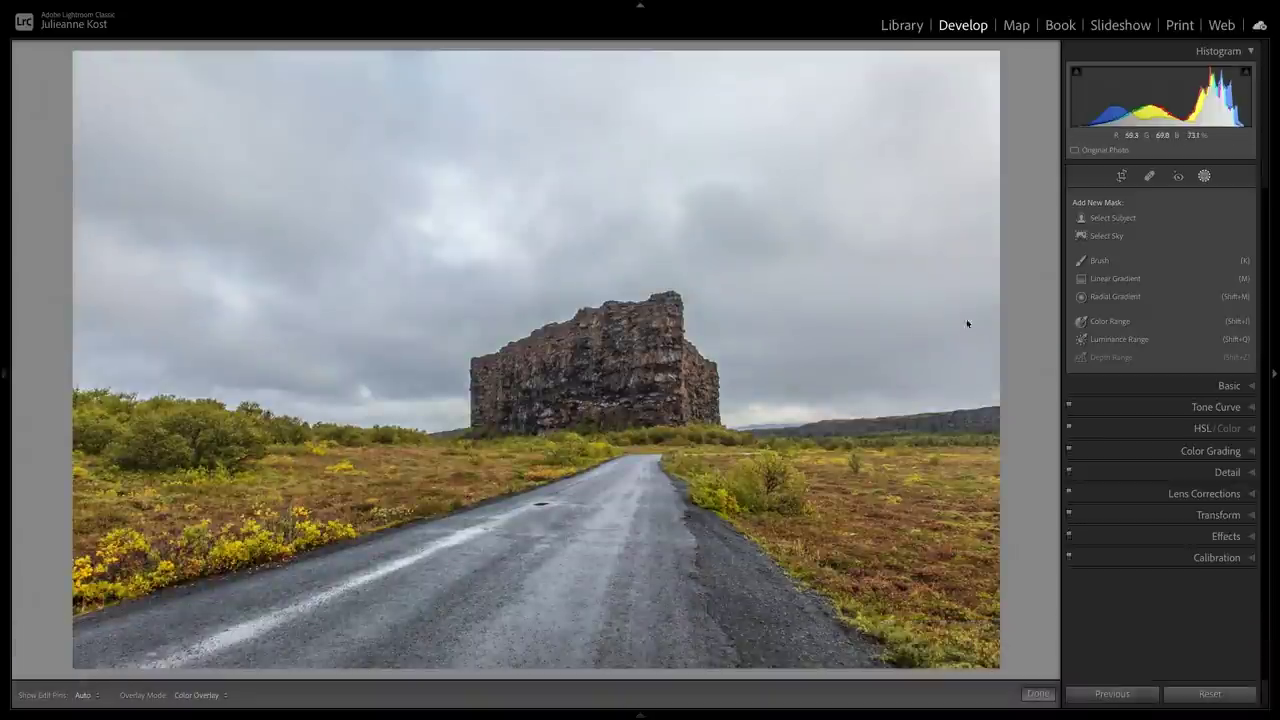
click(1110, 218)
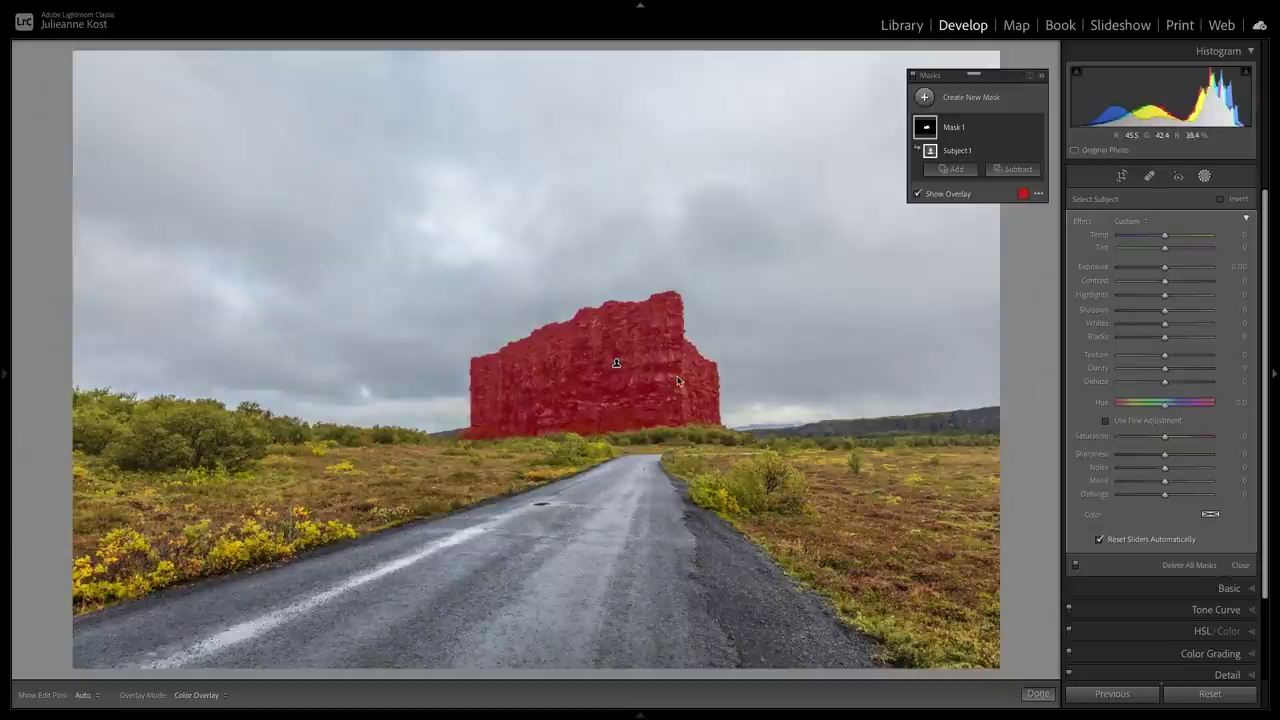
mouse_move(1165, 236)
mouse_down()
mouse_move(1186, 297)
mouse_move(1176, 317)
mouse_up()
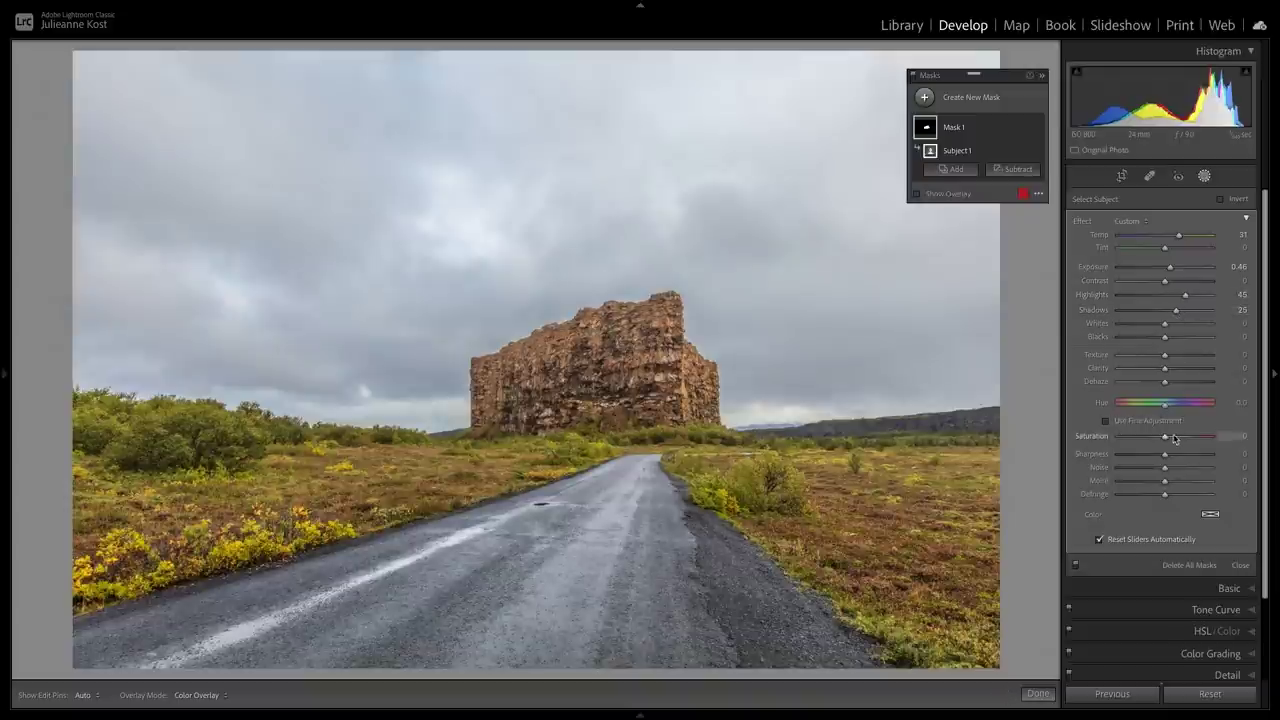
drag(1166, 441, 1193, 441)
Step: Add a sky mask with Clarity 31, Dehaze 29, Saturation -75 and Noise 88
click(926, 98)
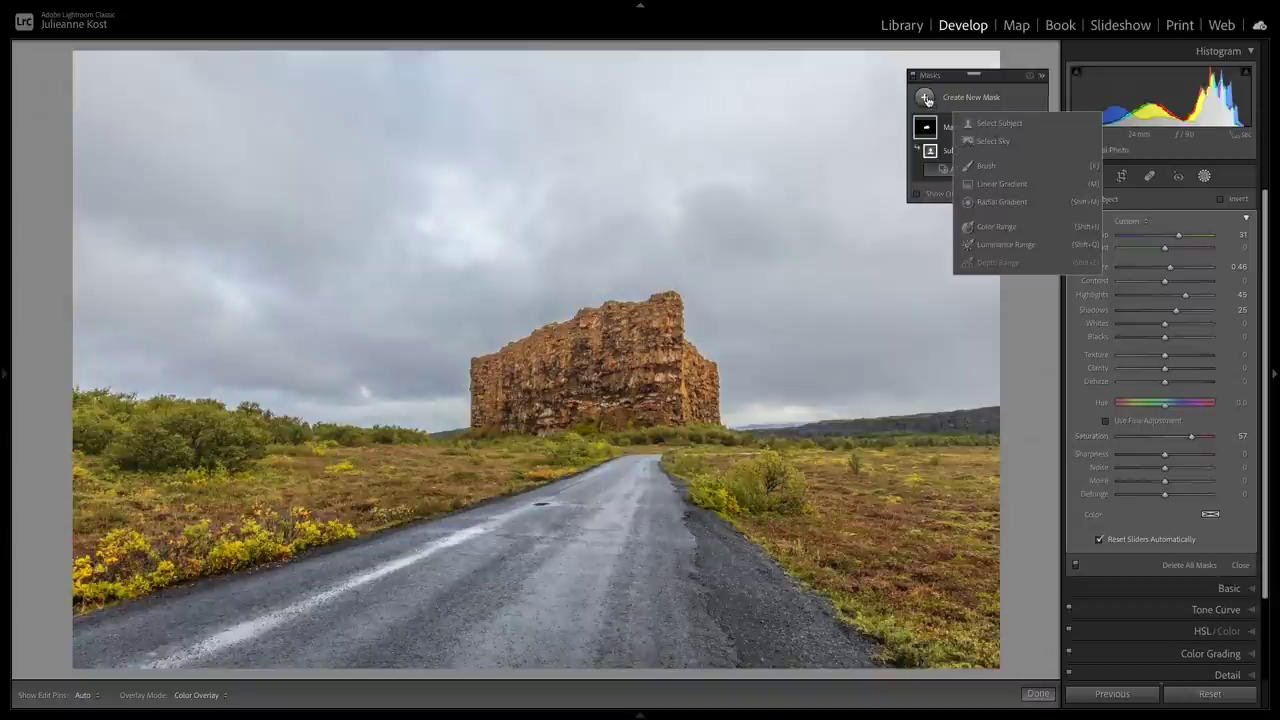
click(1023, 148)
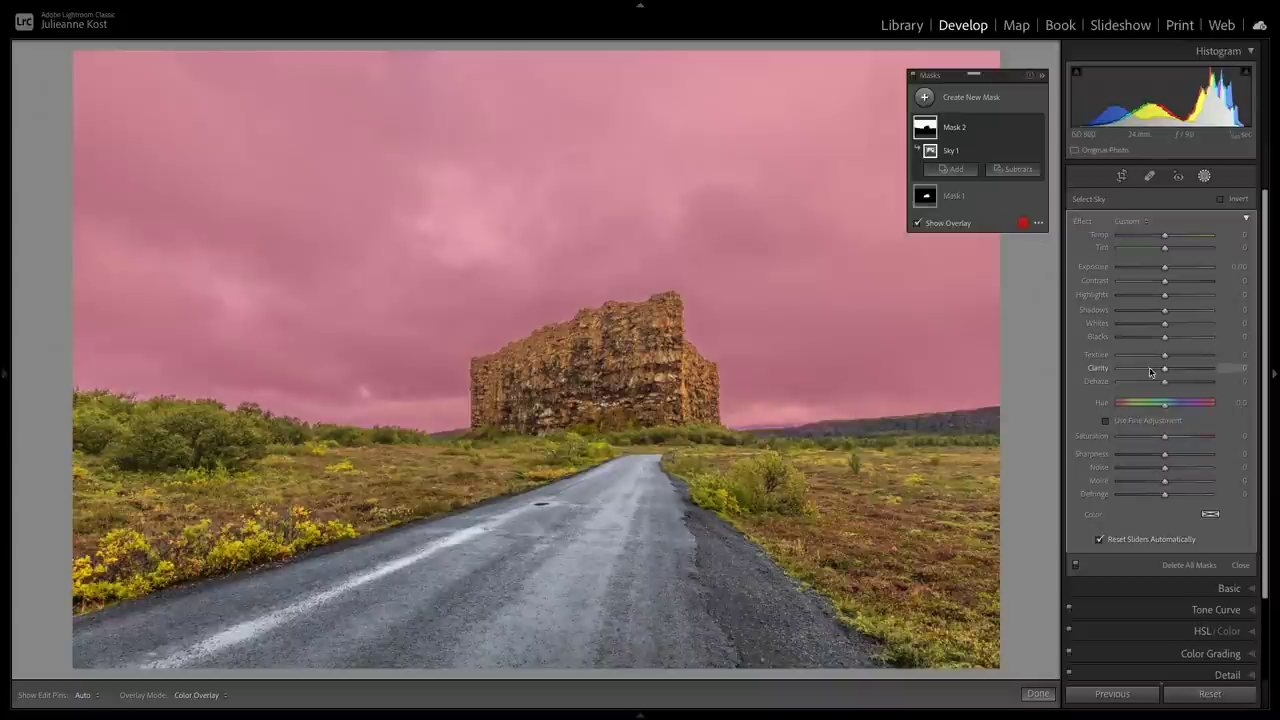
drag(1165, 369, 1180, 369)
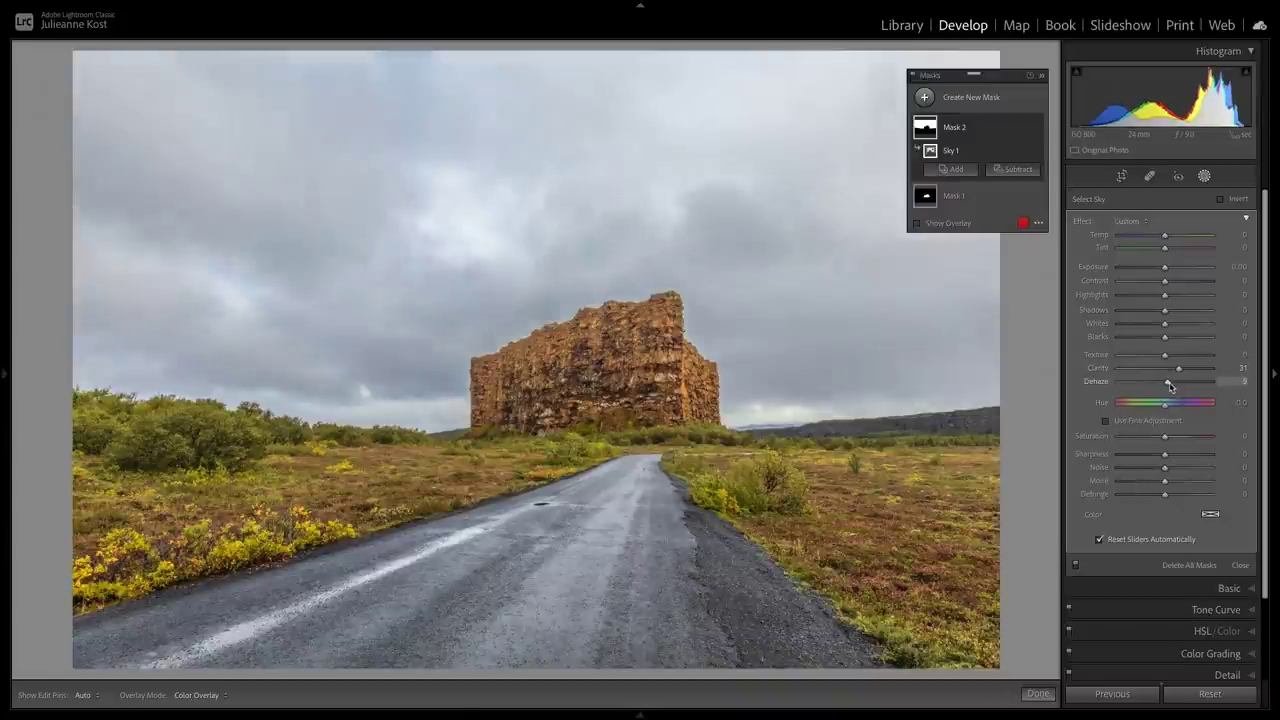
drag(1168, 382, 1178, 382)
drag(1165, 437, 1131, 437)
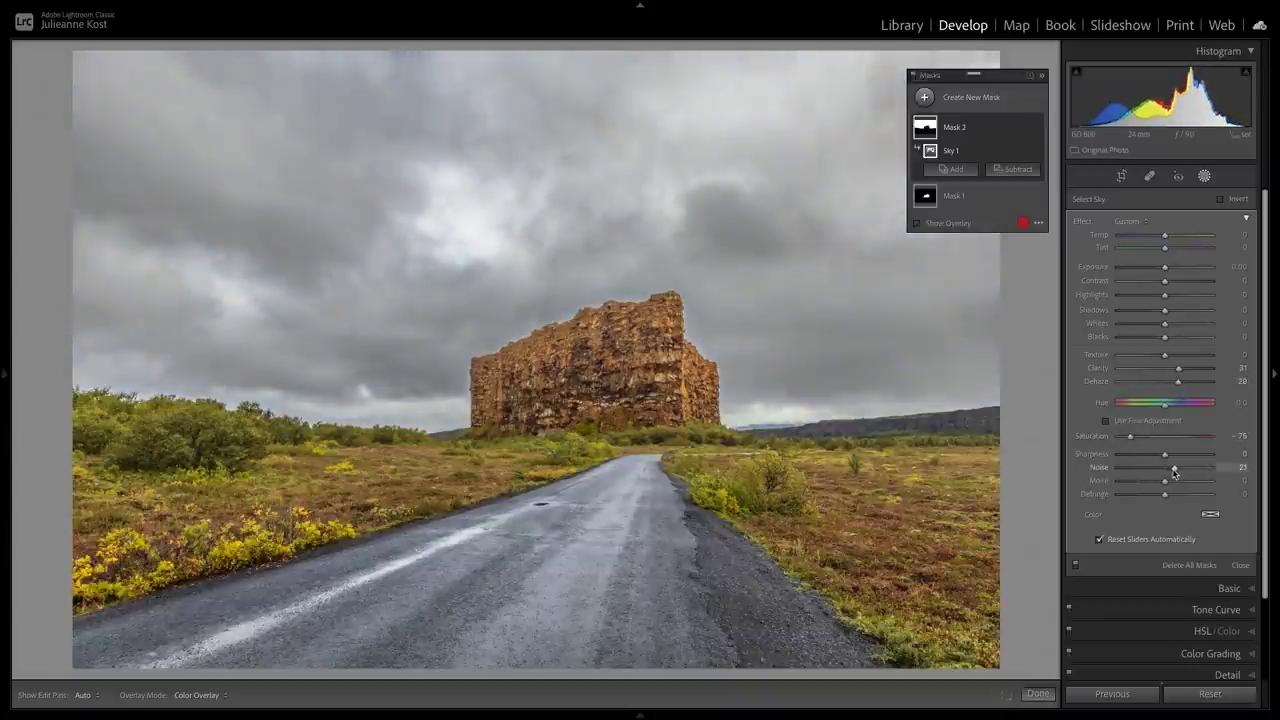
drag(1175, 473, 1193, 472)
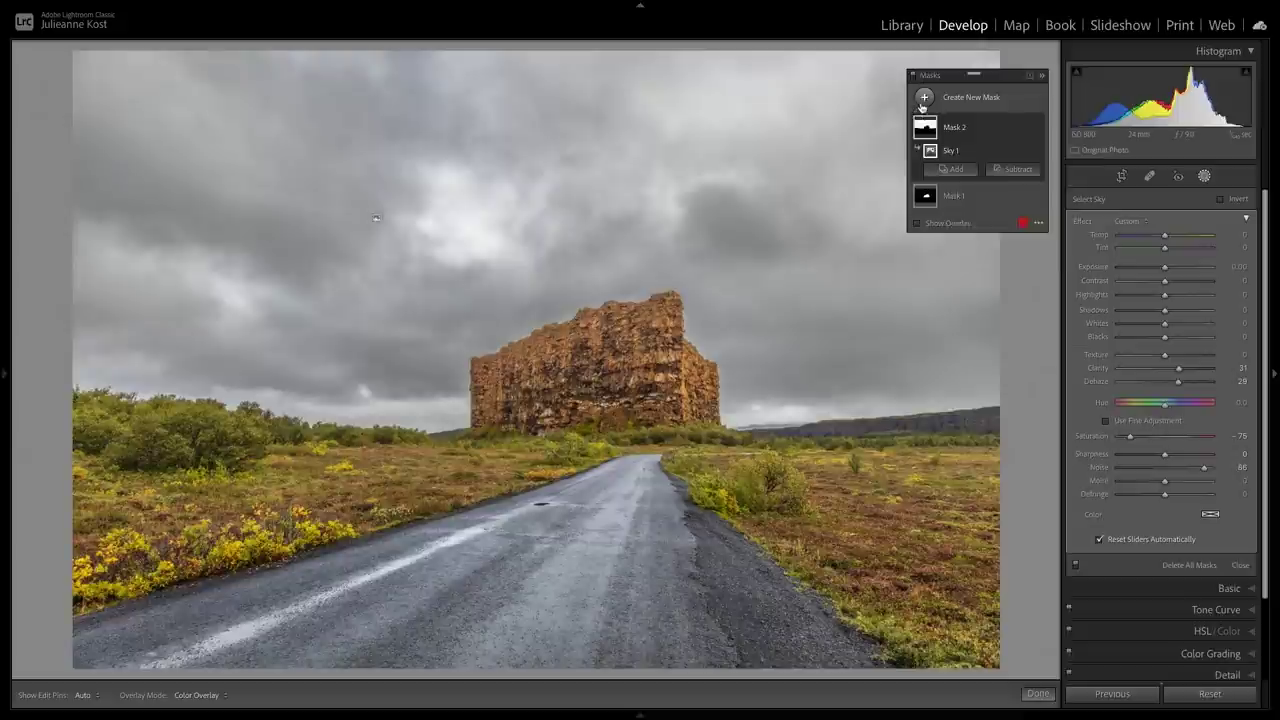
Step: Draw an inverted radial gradient around the rock with Exposure -1.58
click(924, 98)
click(983, 202)
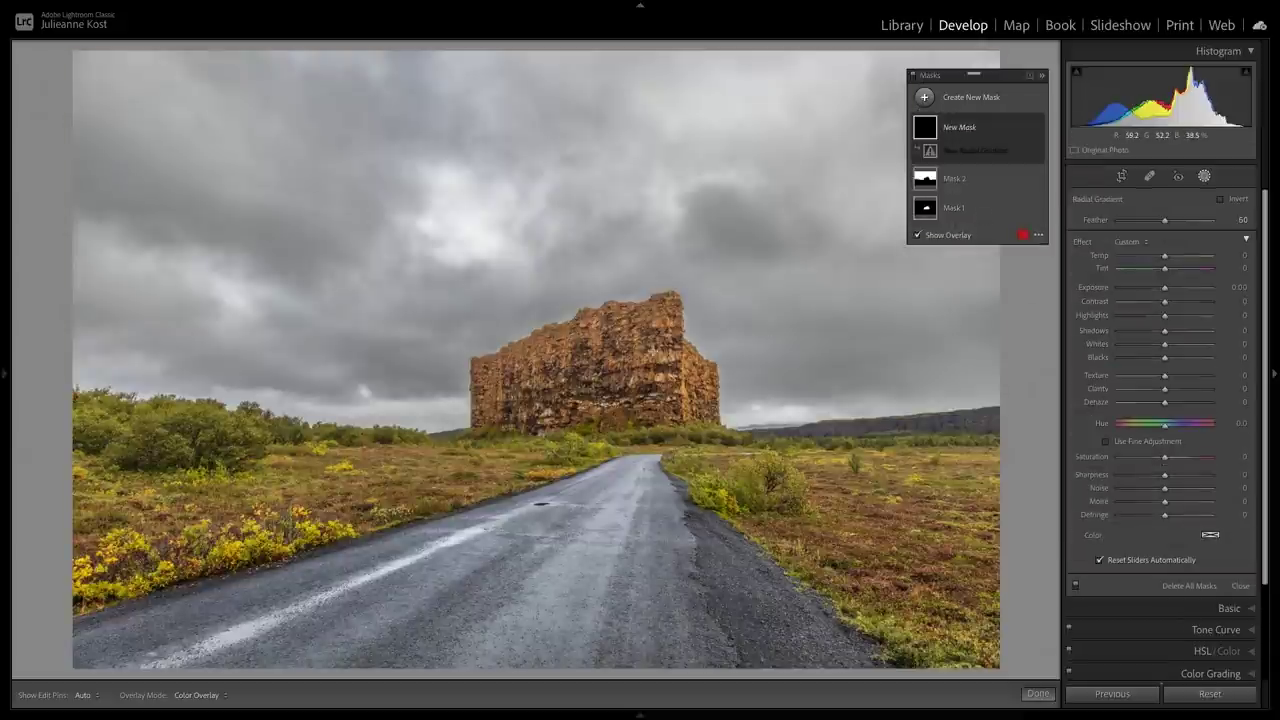
drag(652, 350, 926, 660)
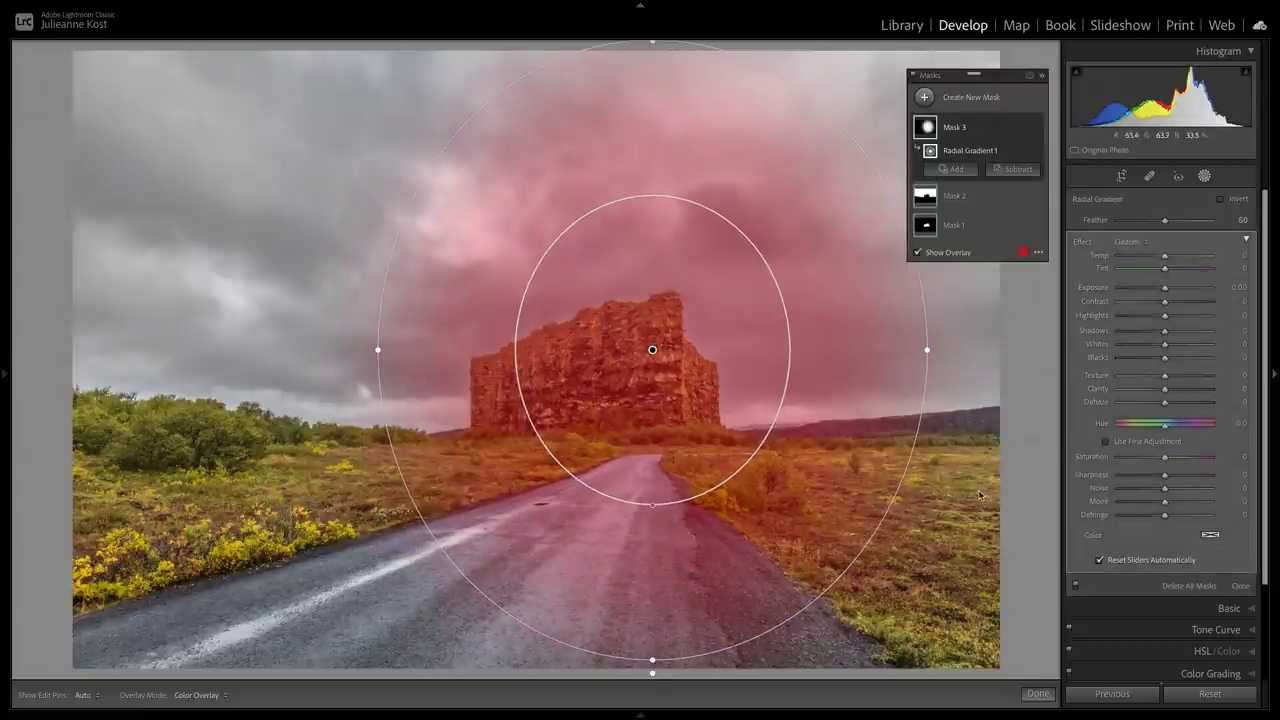
click(1220, 201)
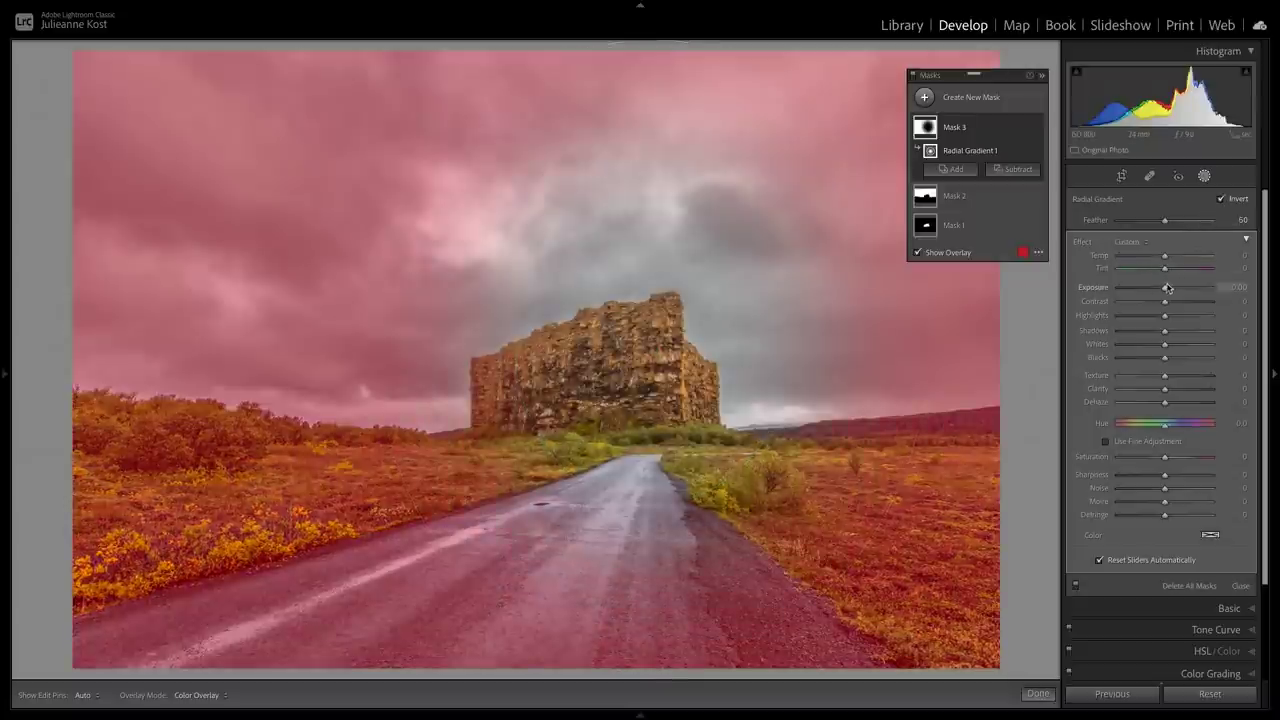
drag(1164, 288, 1147, 288)
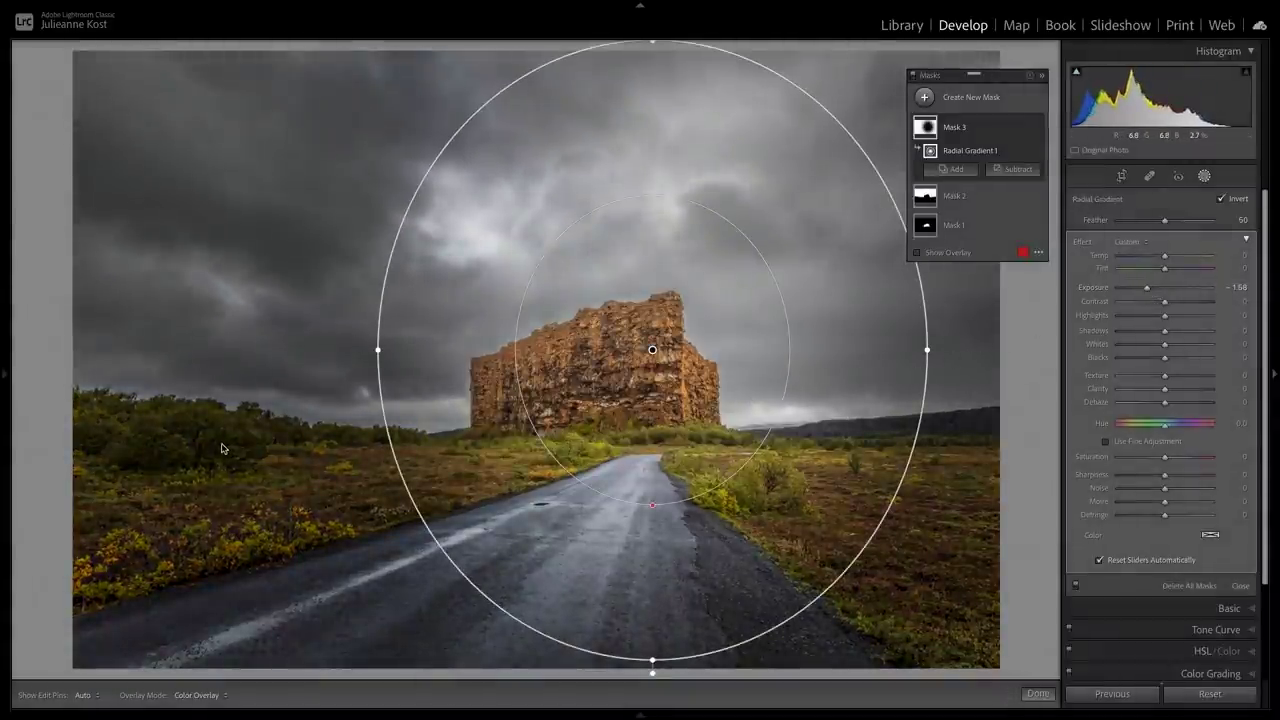
mouse_move(970, 150)
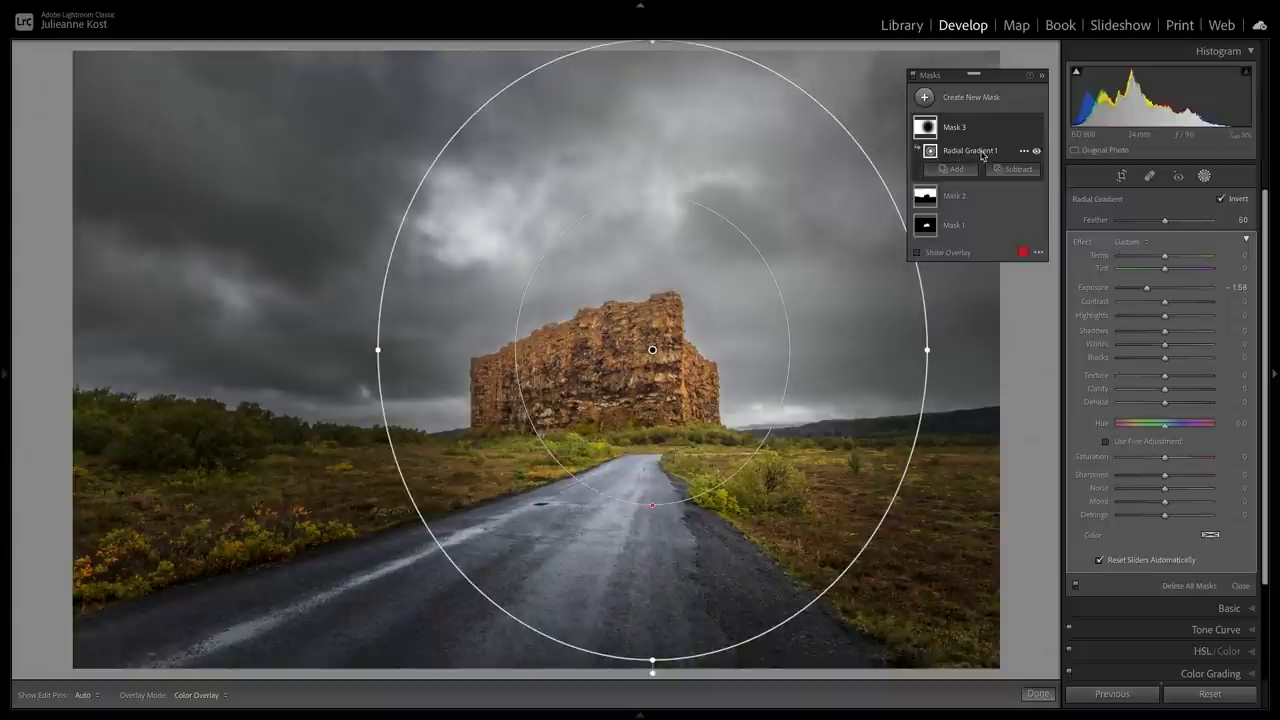
Step: Subtract a brush from Mask 3 over the left-side bushes, painting with pins hidden
click(1016, 170)
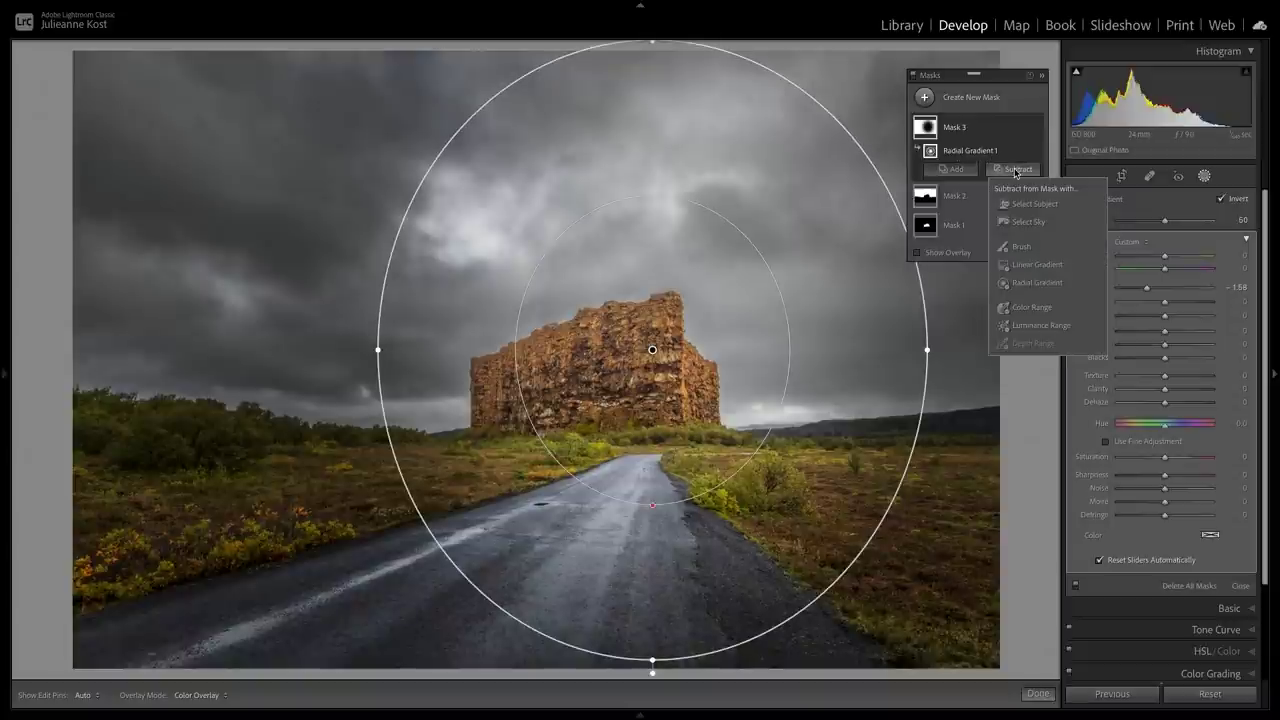
click(1021, 247)
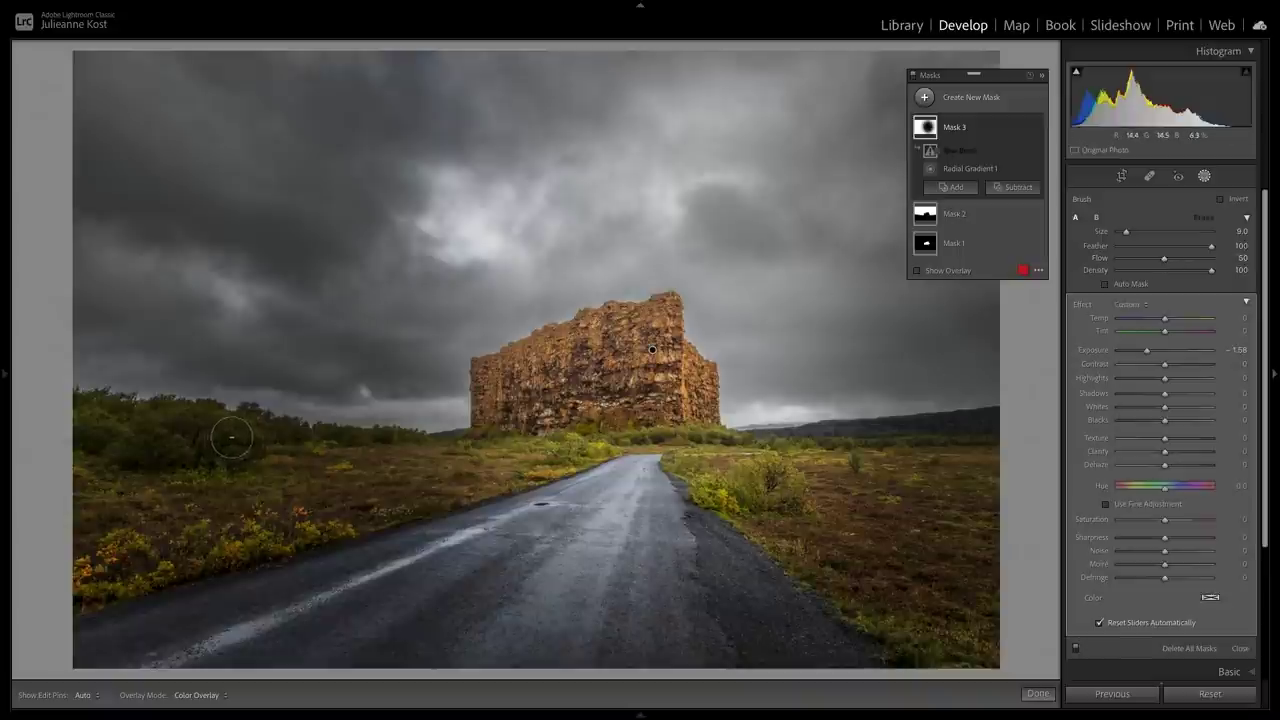
key(h)
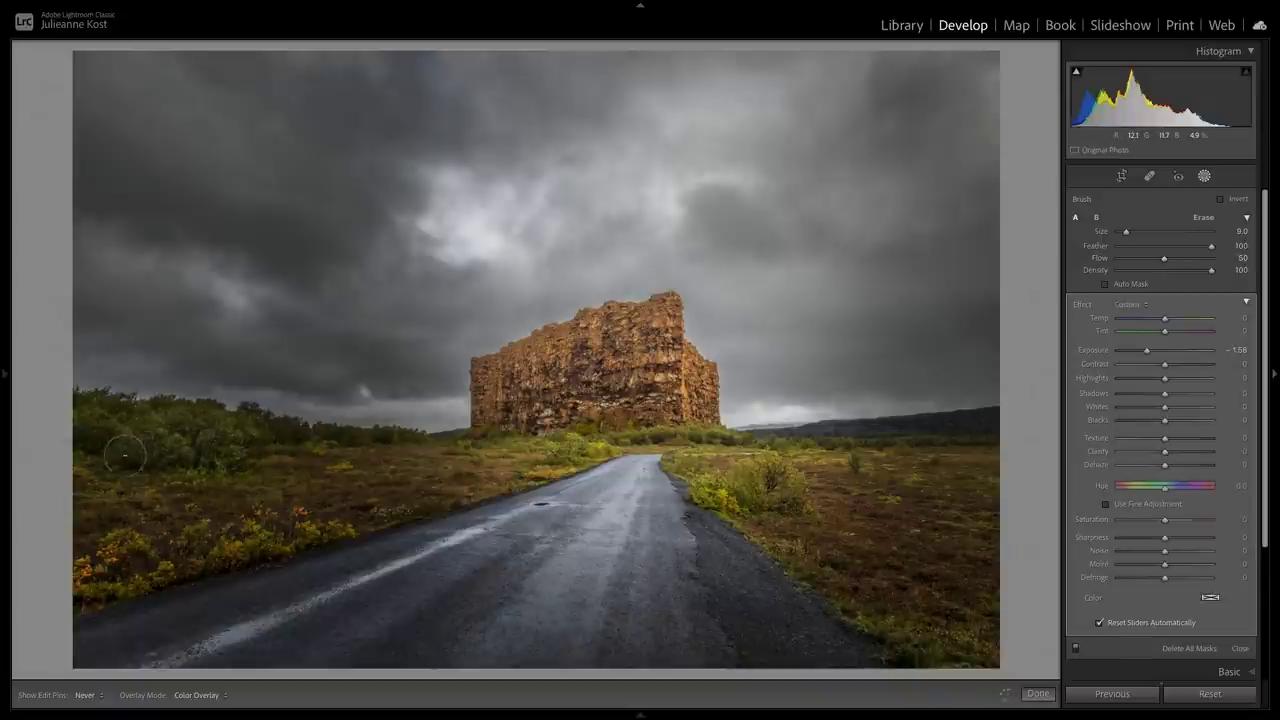
key(h)
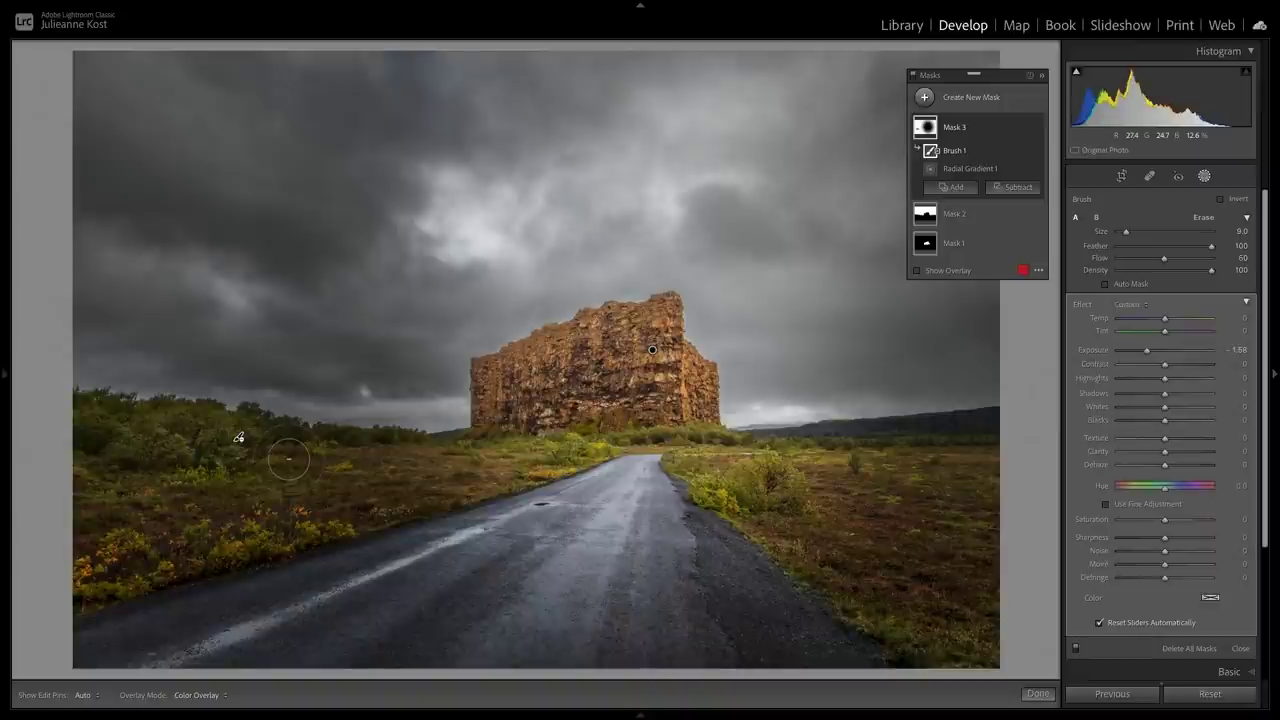
mouse_move(980, 168)
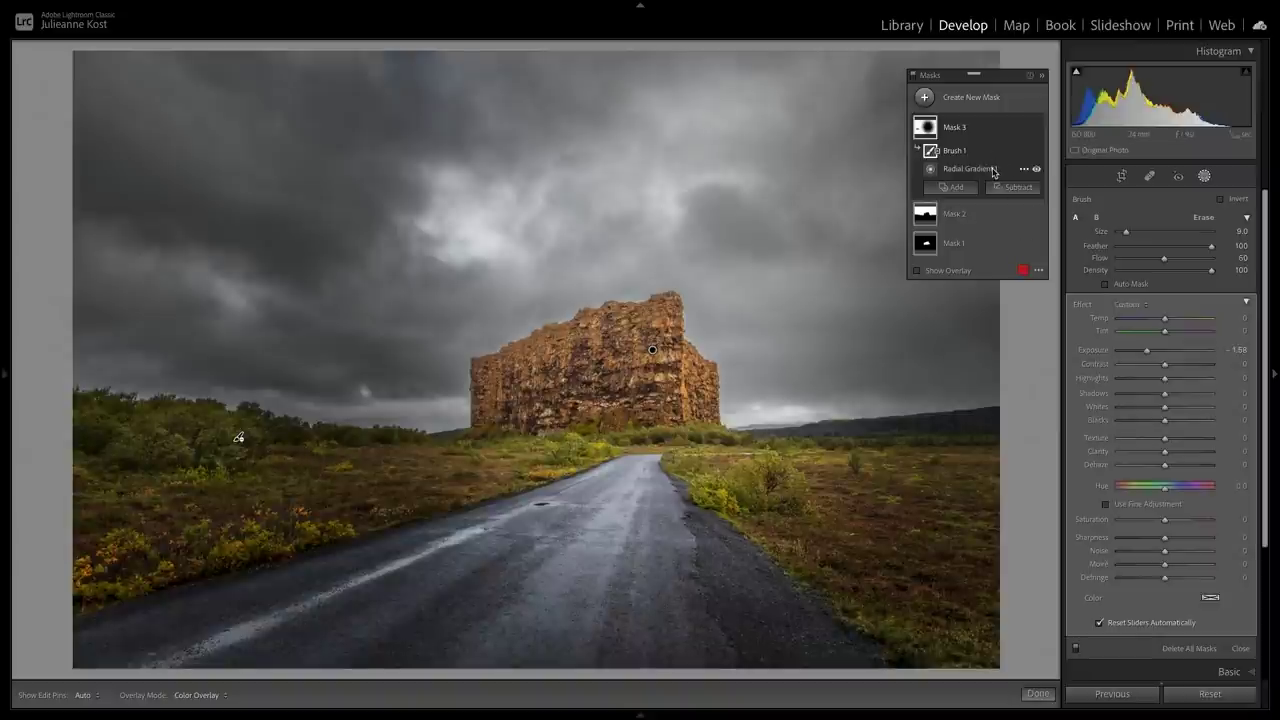
Step: Select Radial Gradient 1, nudge it right, narrow it, and tilt it clockwise along the road
click(988, 170)
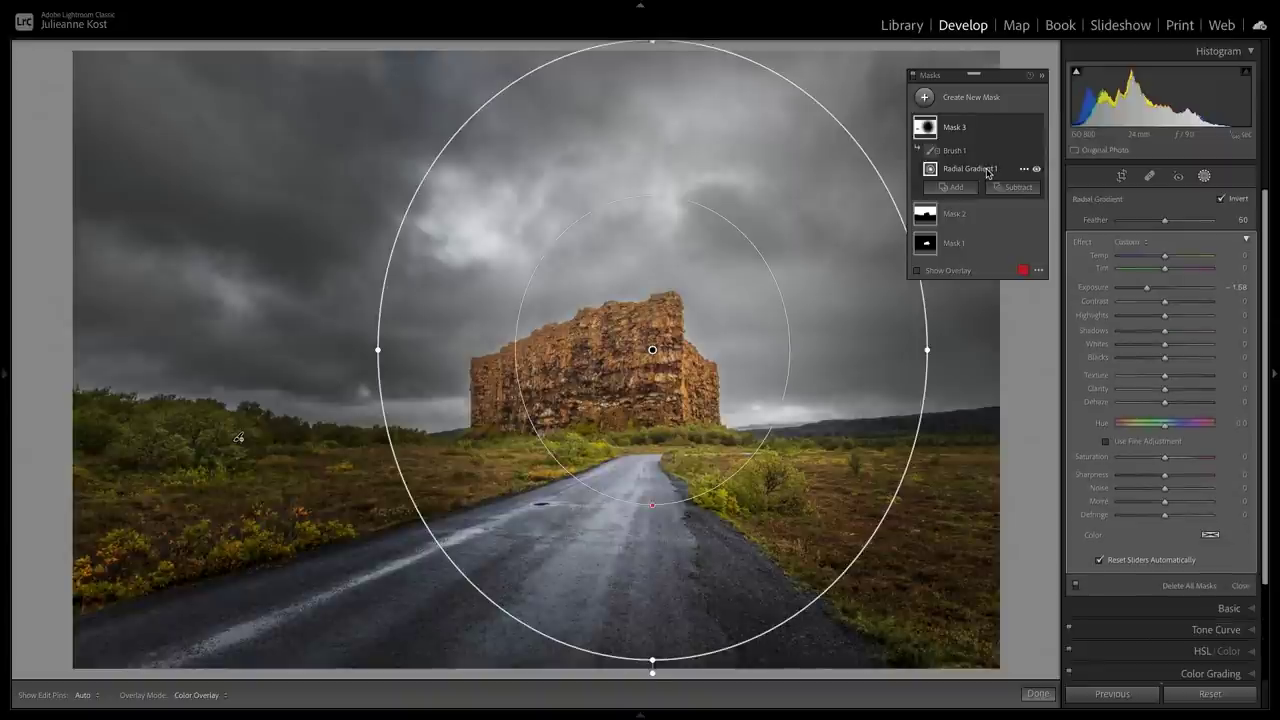
click(983, 155)
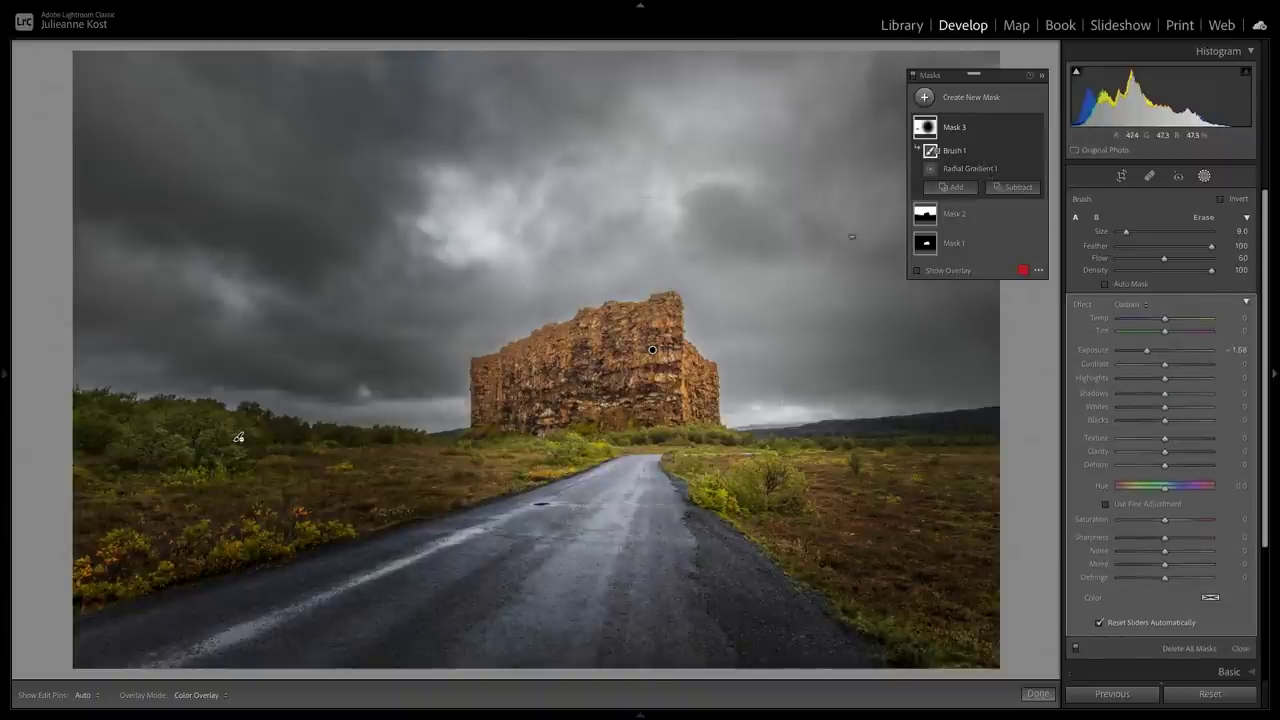
click(653, 349)
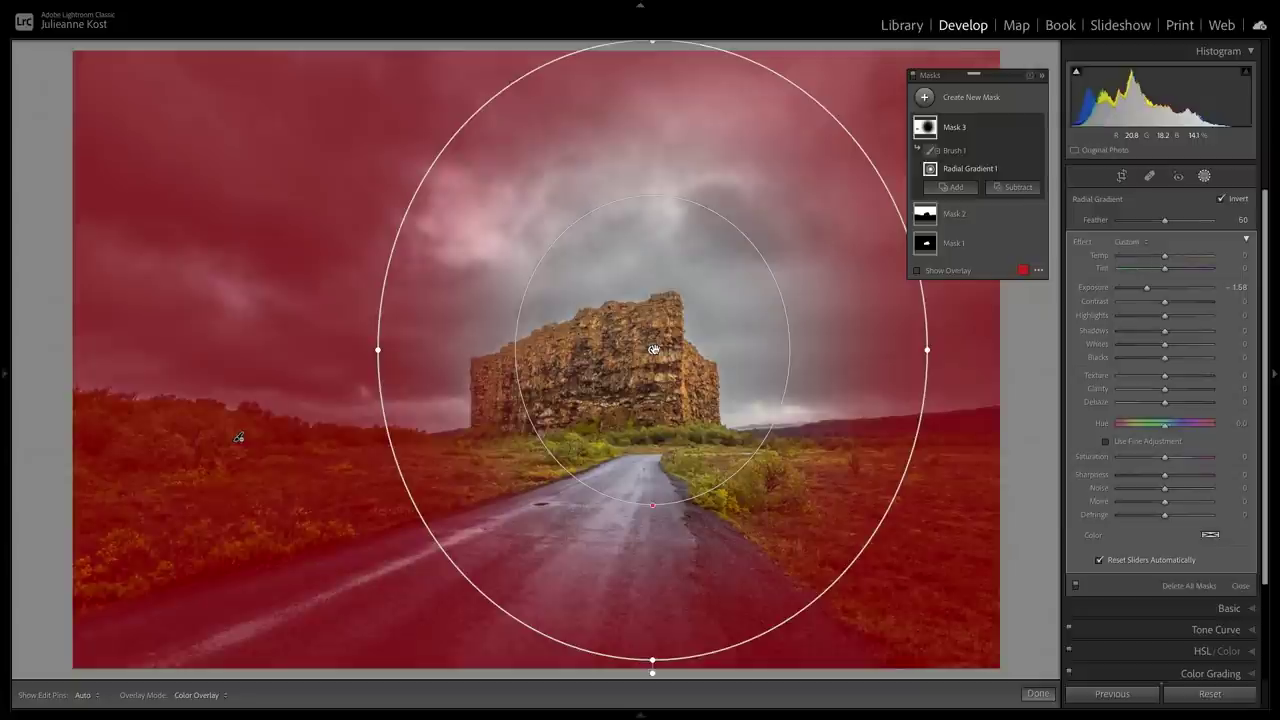
click(1038, 270)
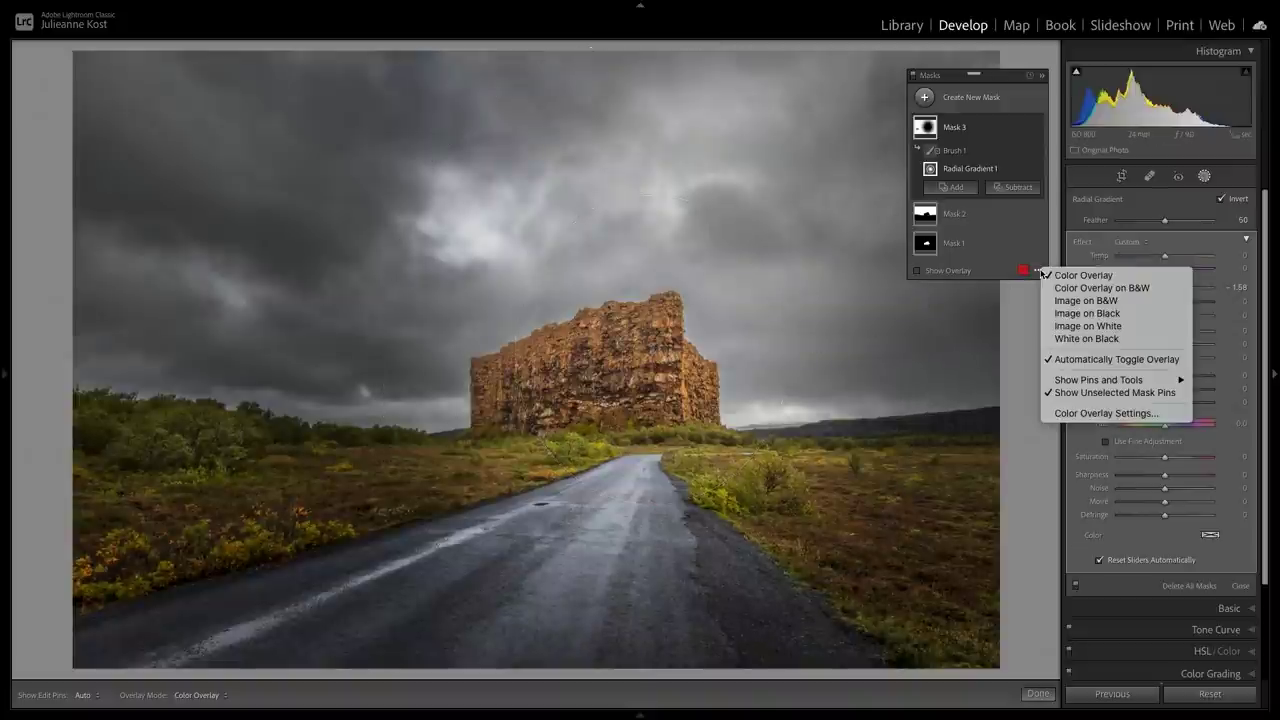
click(1029, 391)
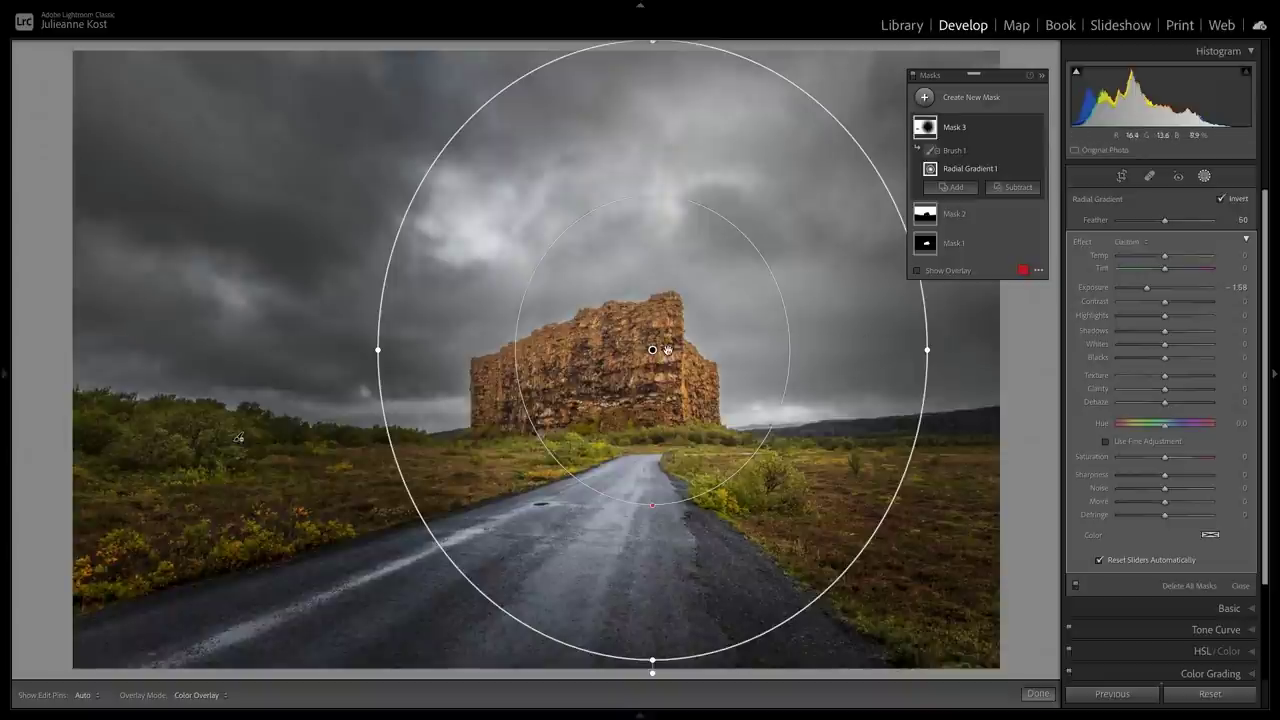
drag(667, 349, 670, 347)
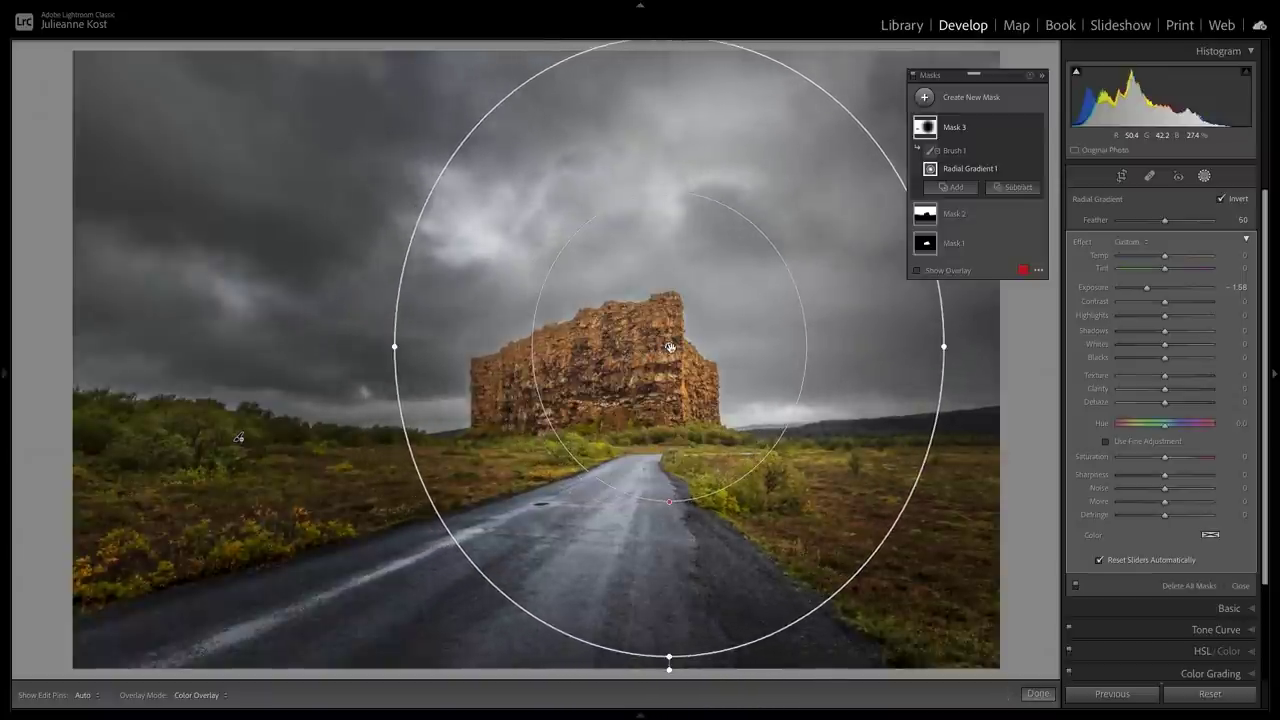
drag(395, 346, 457, 346)
drag(886, 338, 857, 452)
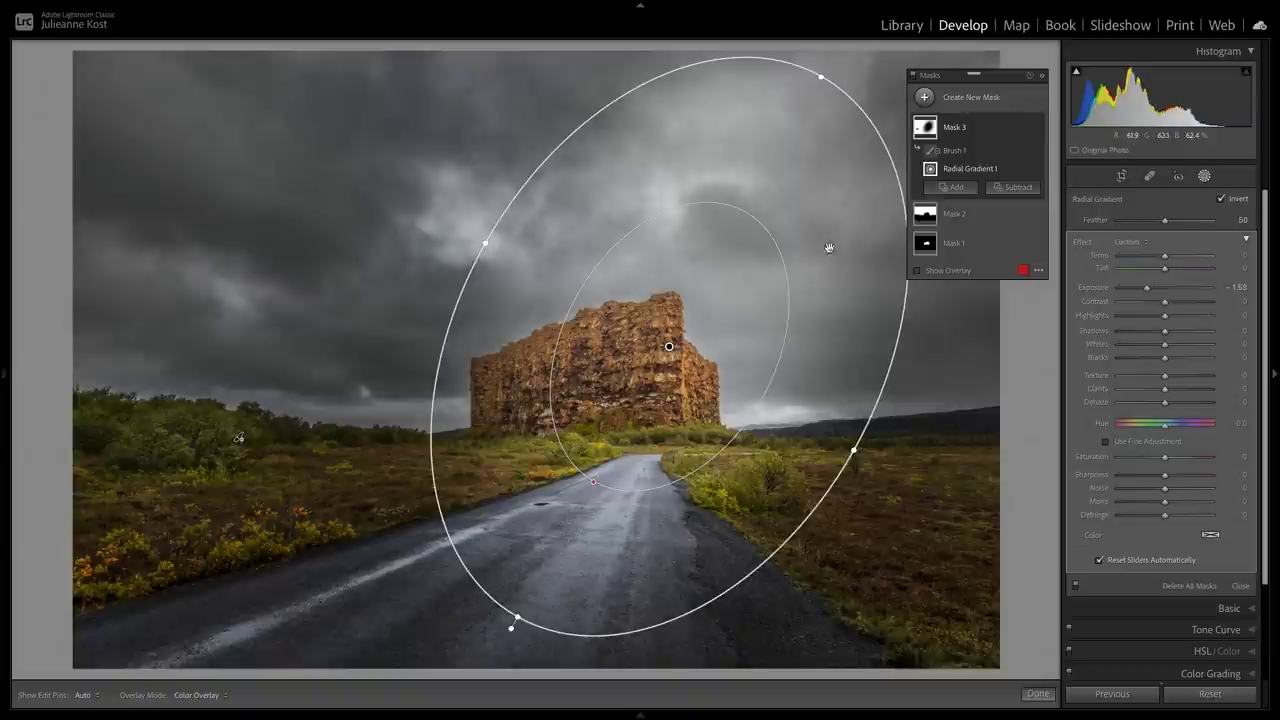
click(951, 188)
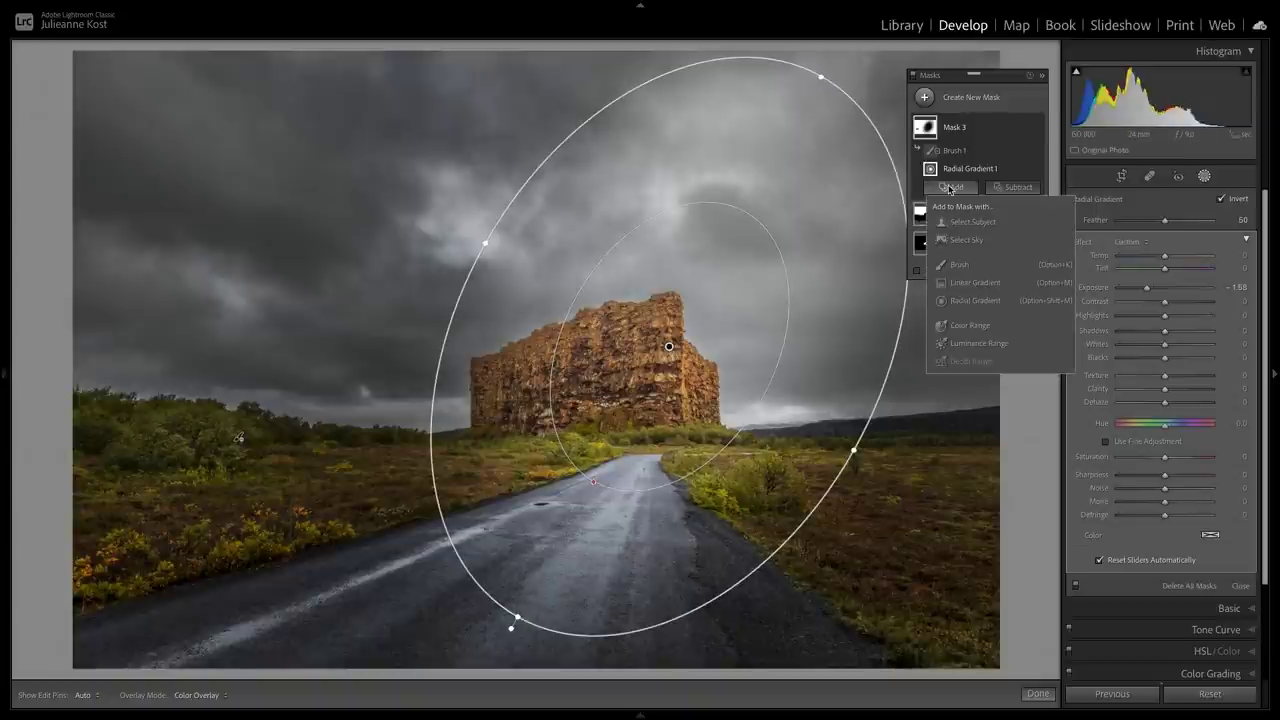
click(959, 264)
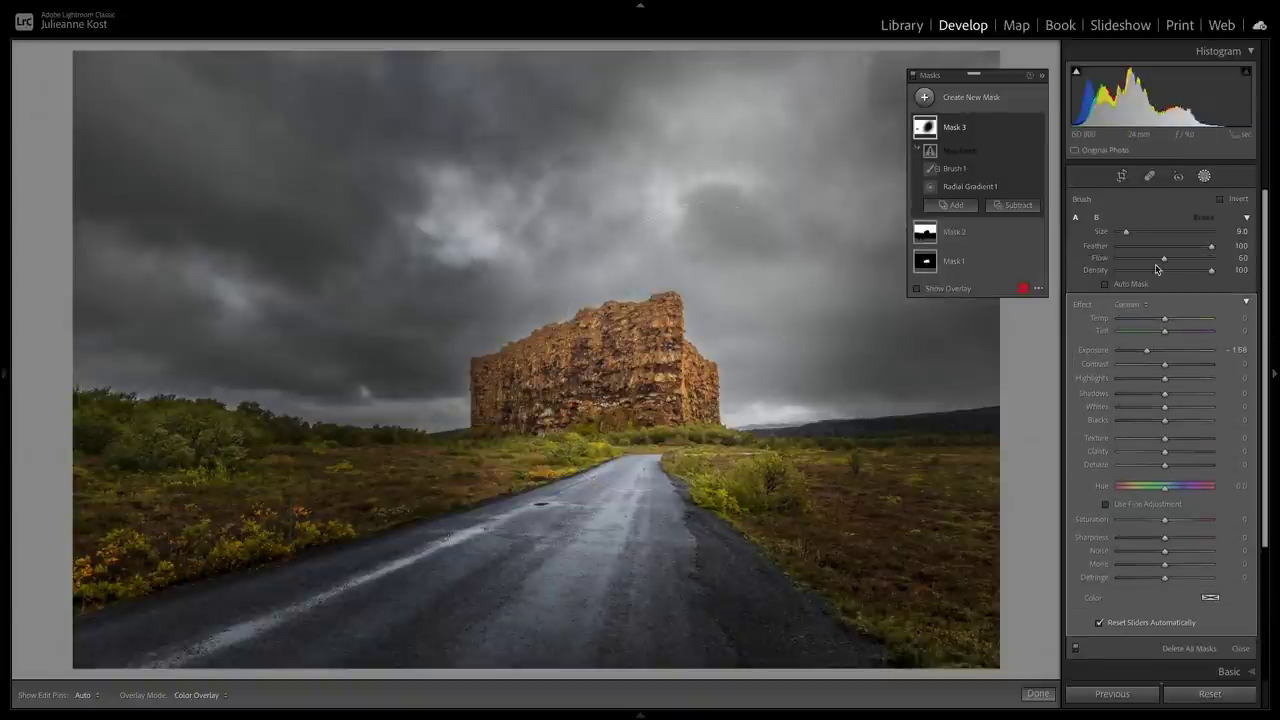
drag(1164, 258, 1212, 258)
key(h)
mouse_move(683, 577)
mouse_down()
mouse_move(648, 488)
mouse_move(455, 588)
mouse_move(548, 560)
mouse_move(627, 600)
mouse_move(649, 550)
mouse_up()
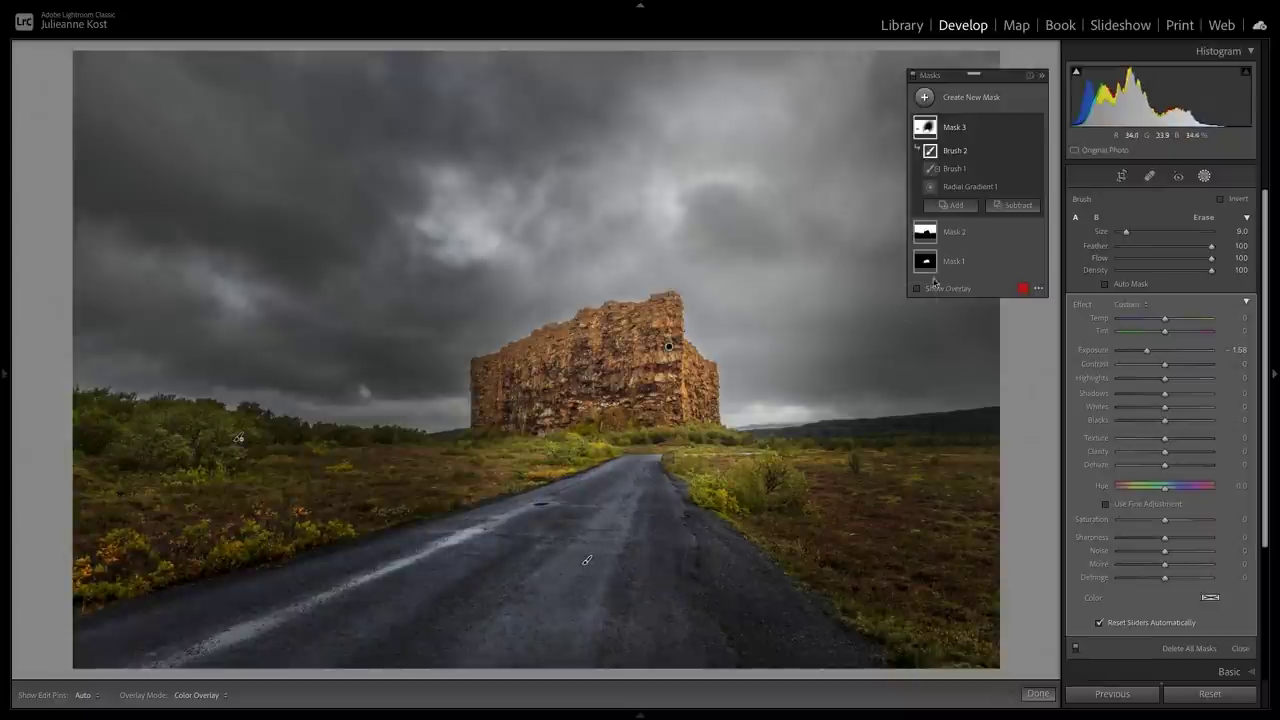
mouse_move(1024, 128)
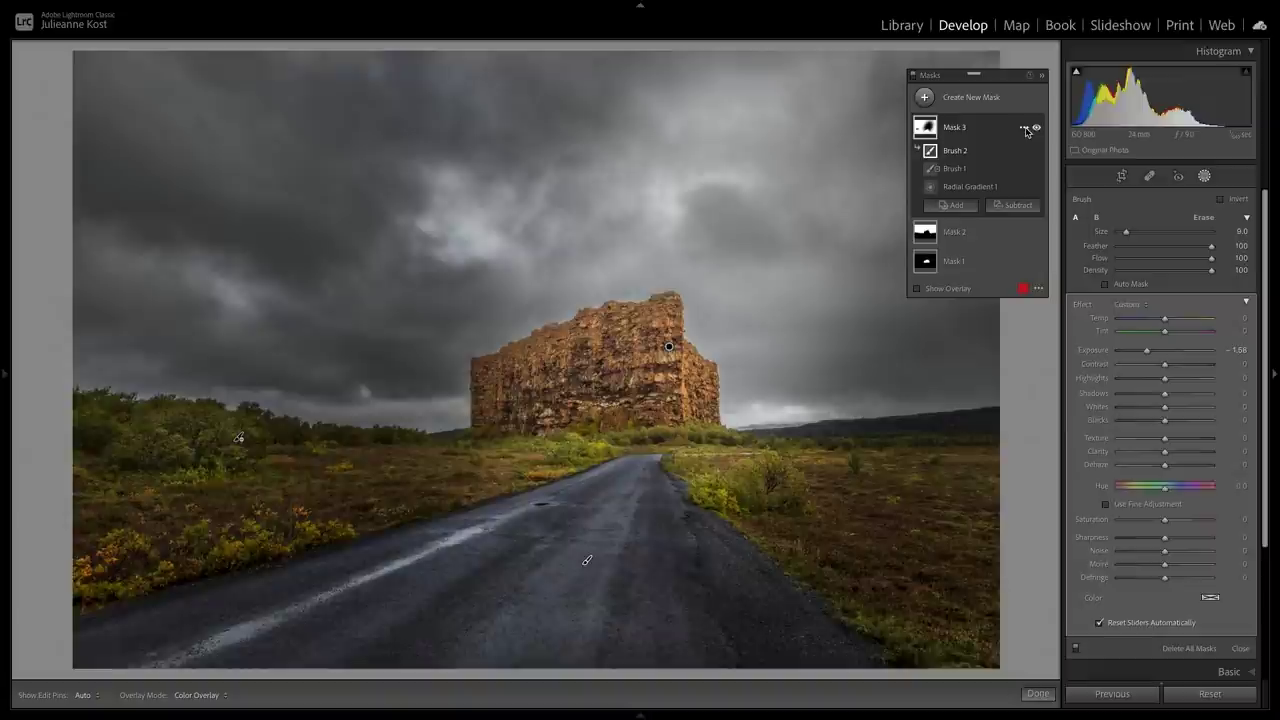
click(1024, 128)
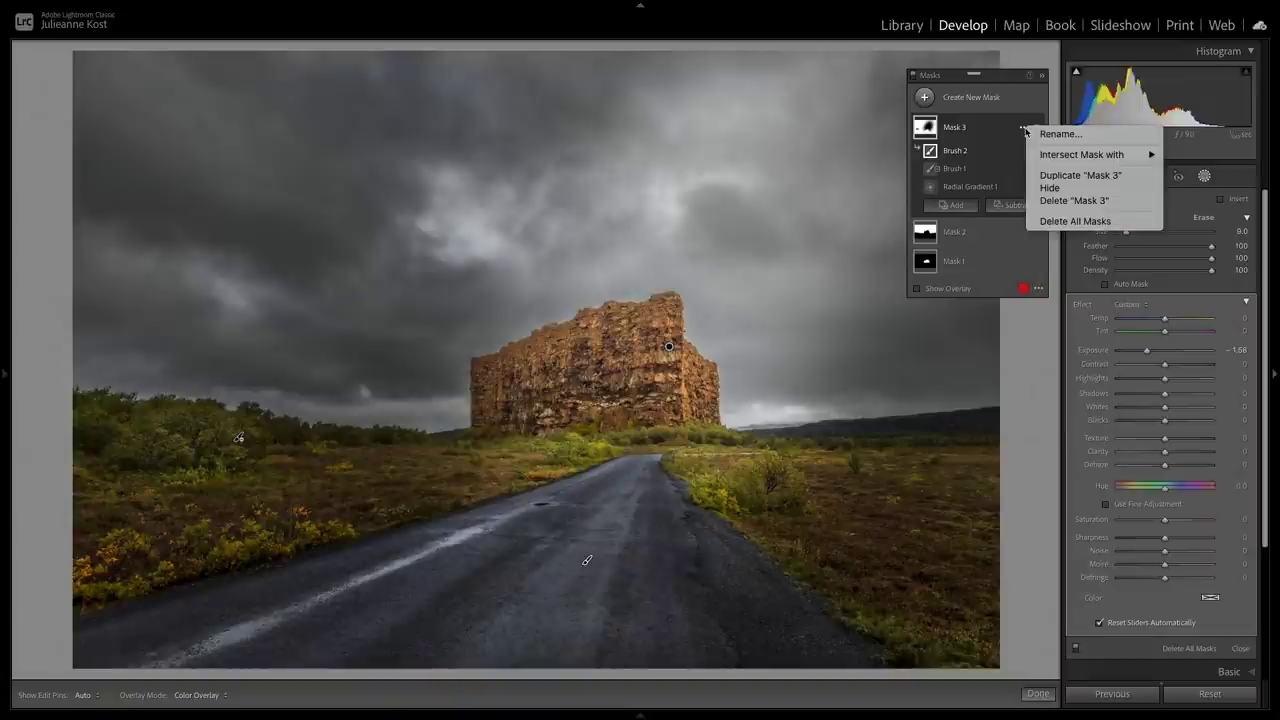
click(1012, 132)
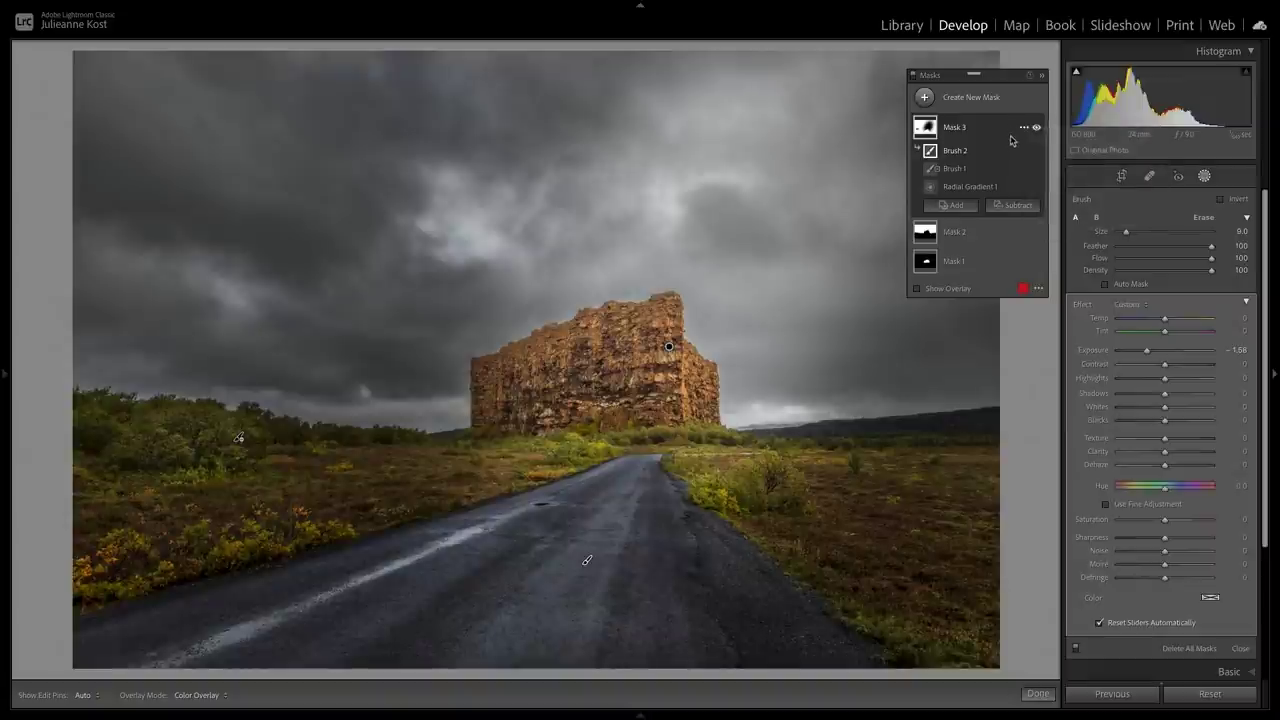
click(1024, 152)
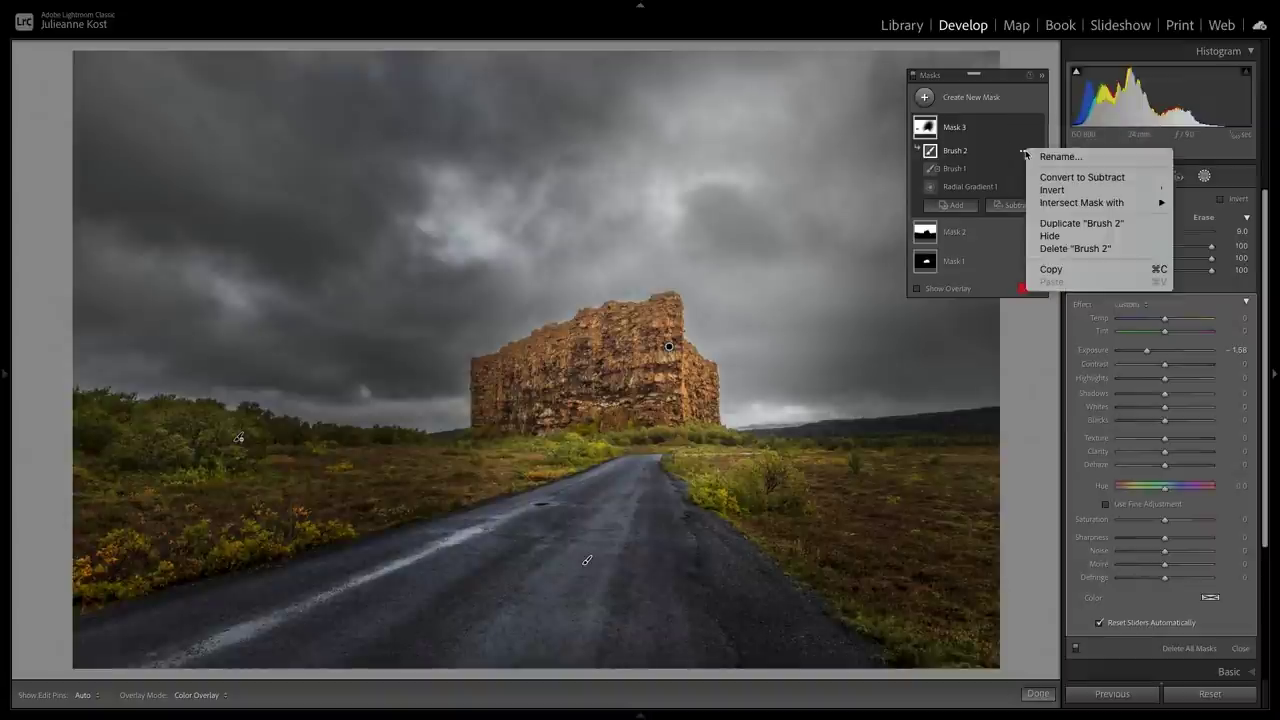
click(1049, 249)
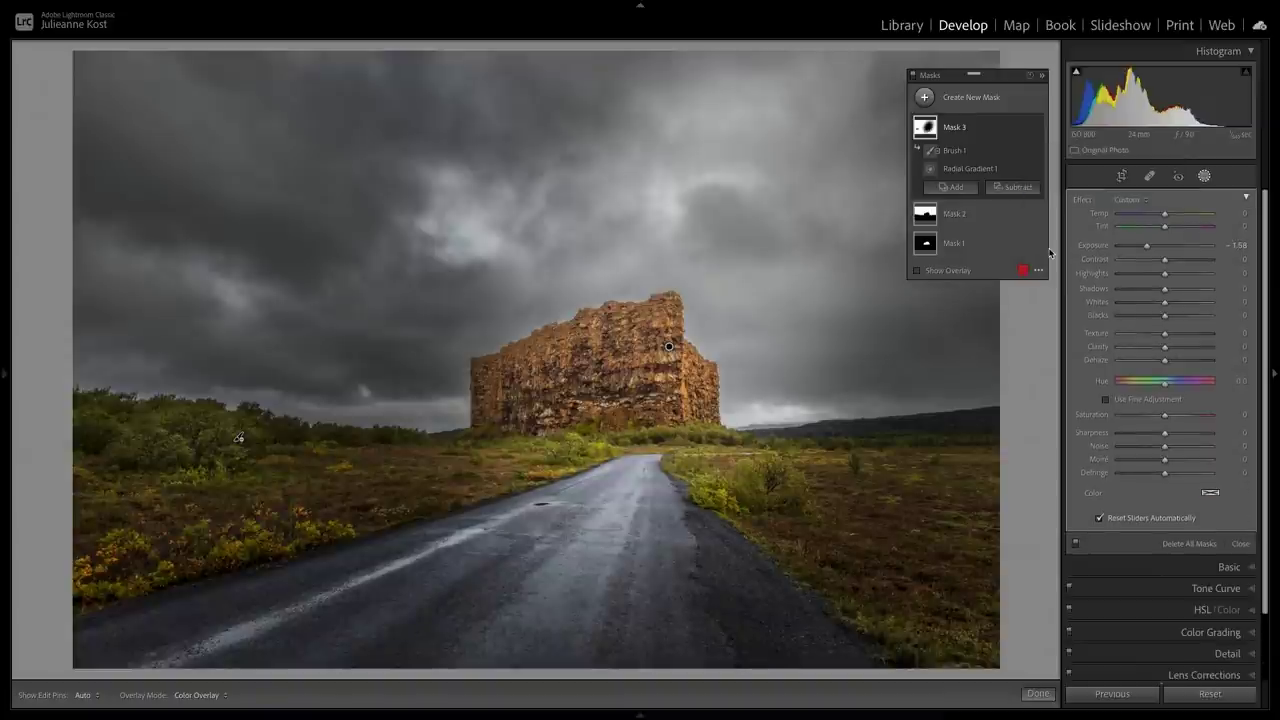
Step: Add a colour-range mask sampled from the grey road with Exposure -0.49 and Saturation -76
click(929, 101)
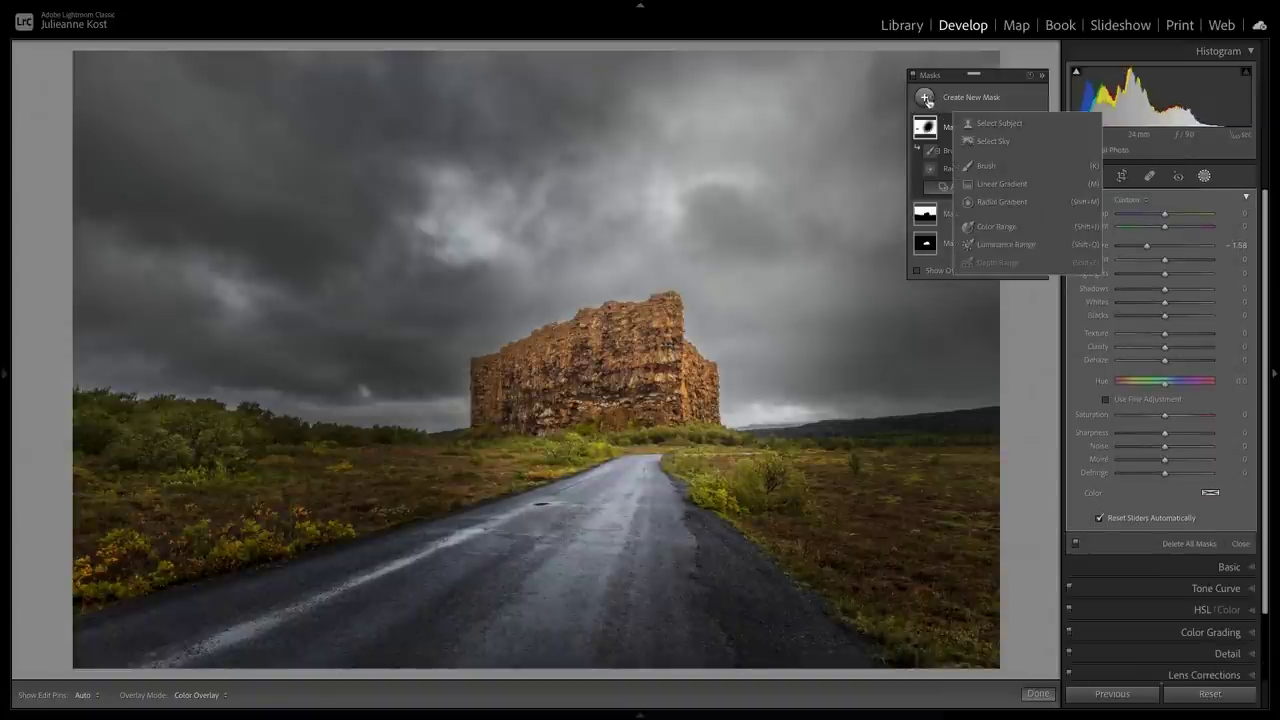
click(1003, 225)
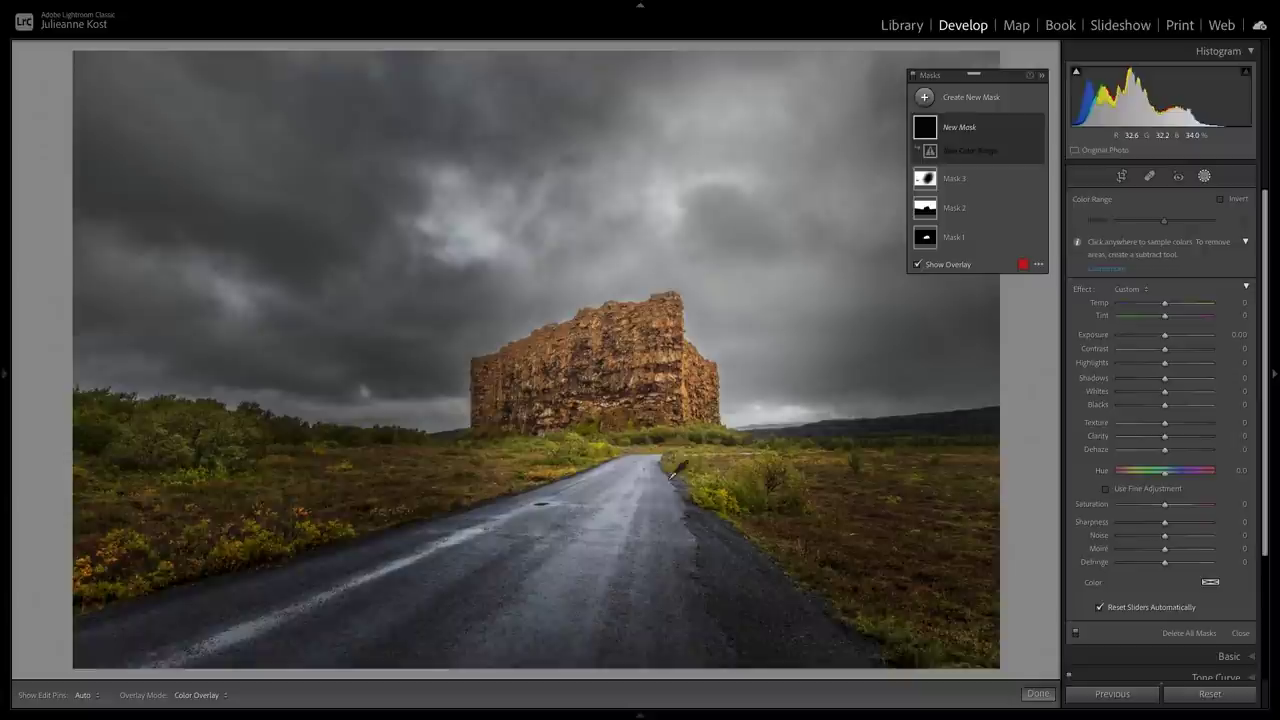
click(567, 566)
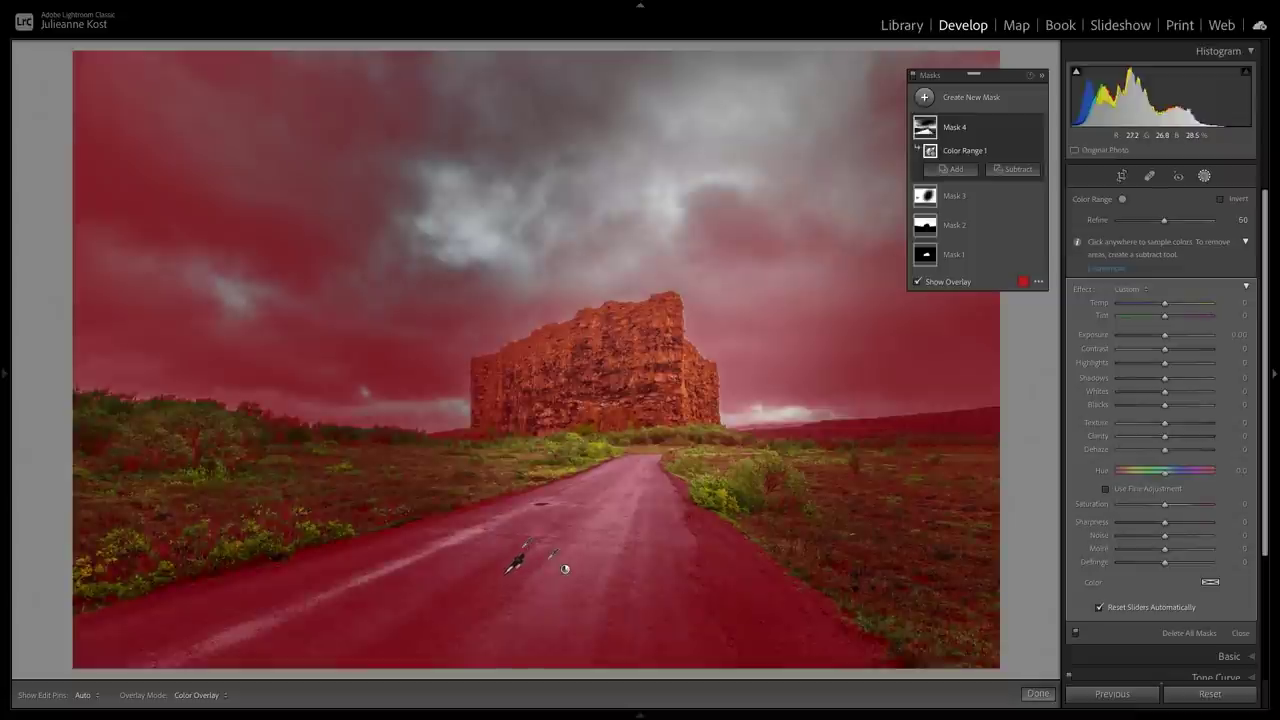
drag(505, 575, 554, 595)
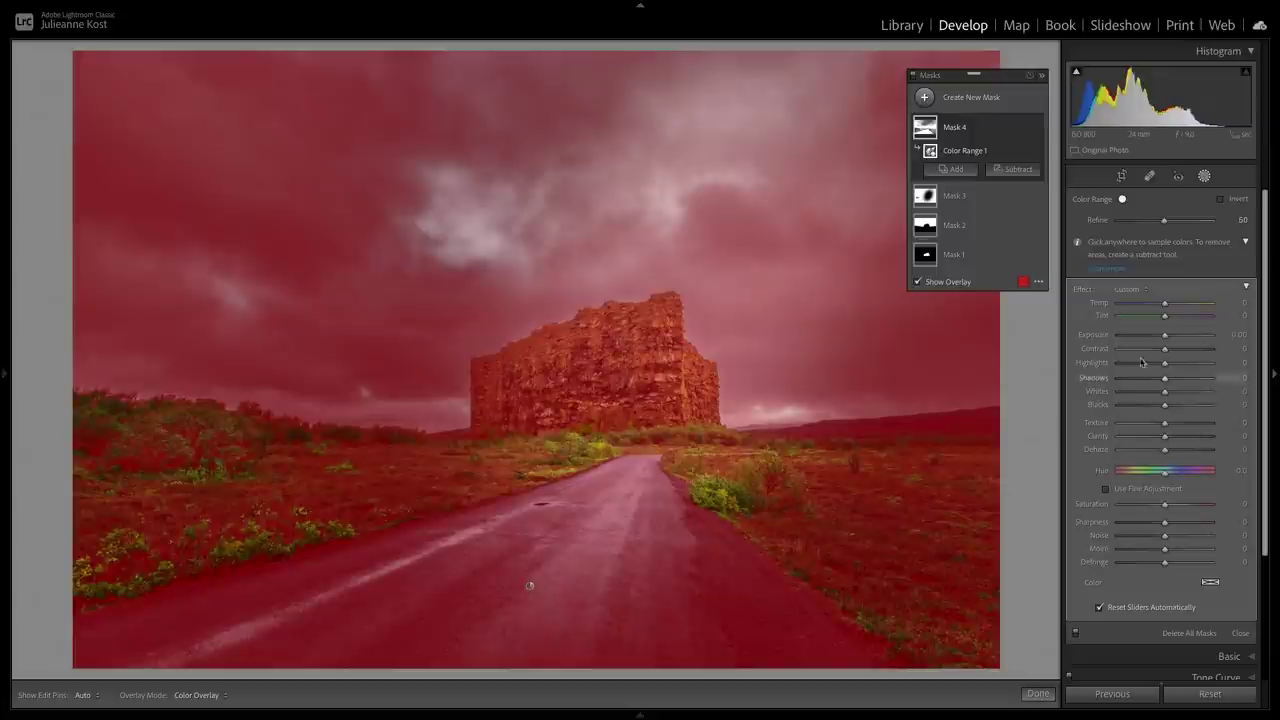
click(1164, 335)
drag(1164, 335, 1159, 335)
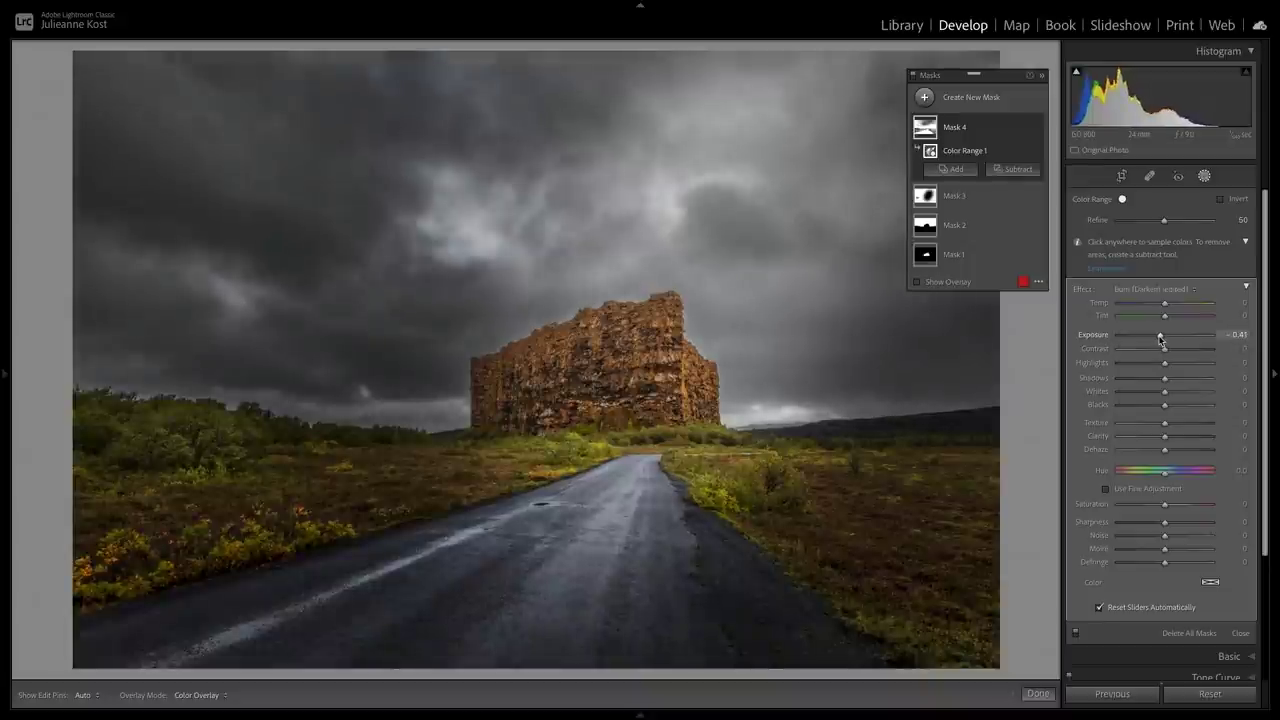
drag(1164, 503, 1130, 505)
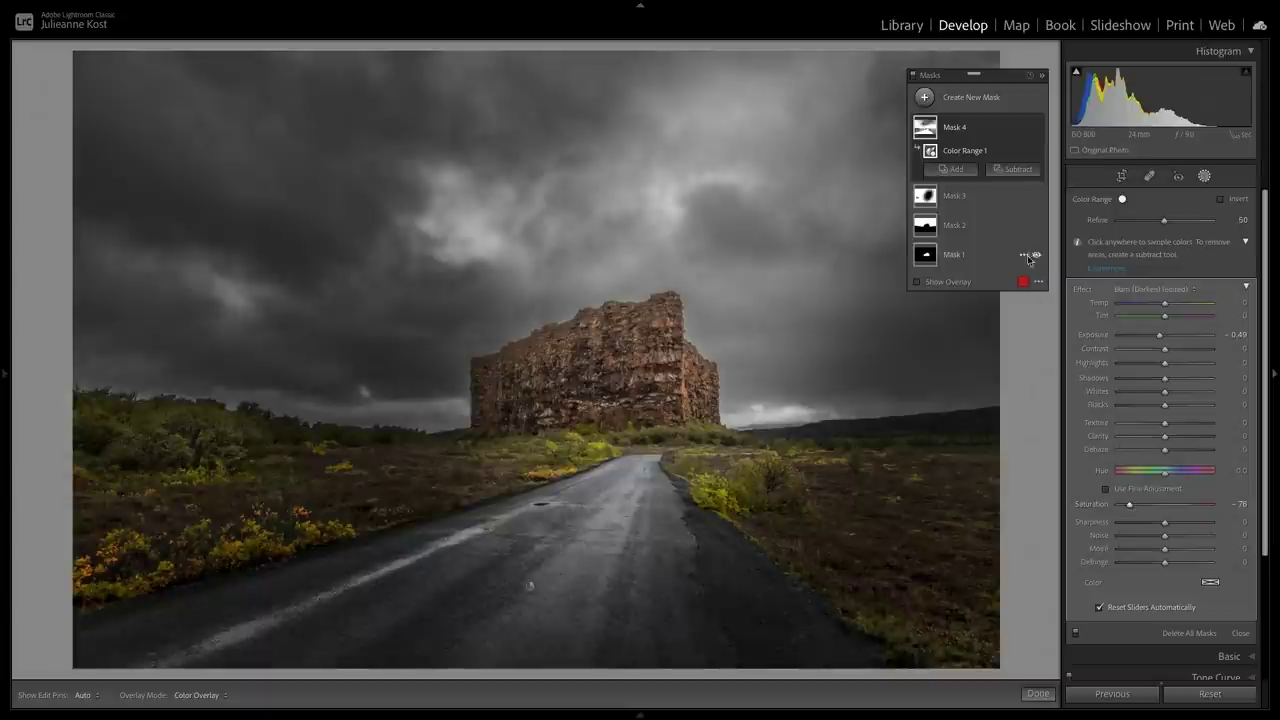
Step: Subtract the sky from Mask 4 and lower the colour-range Refine to 12
click(1020, 170)
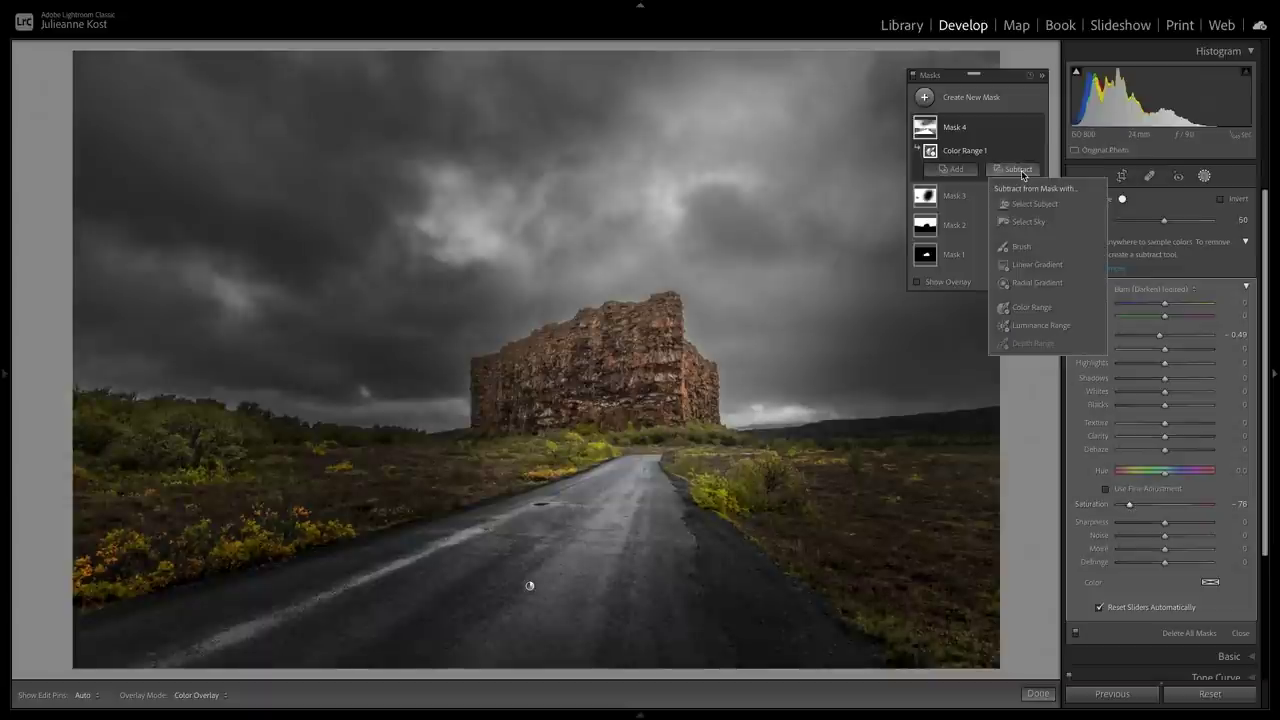
click(1025, 220)
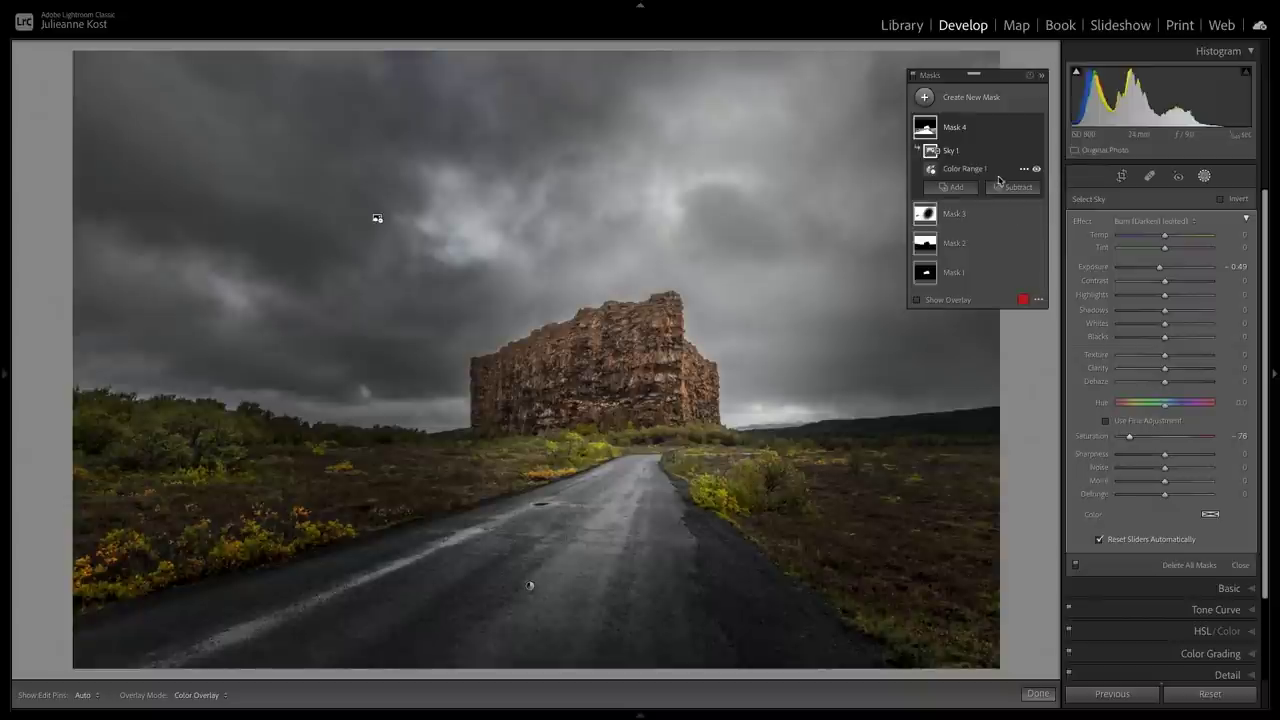
click(993, 173)
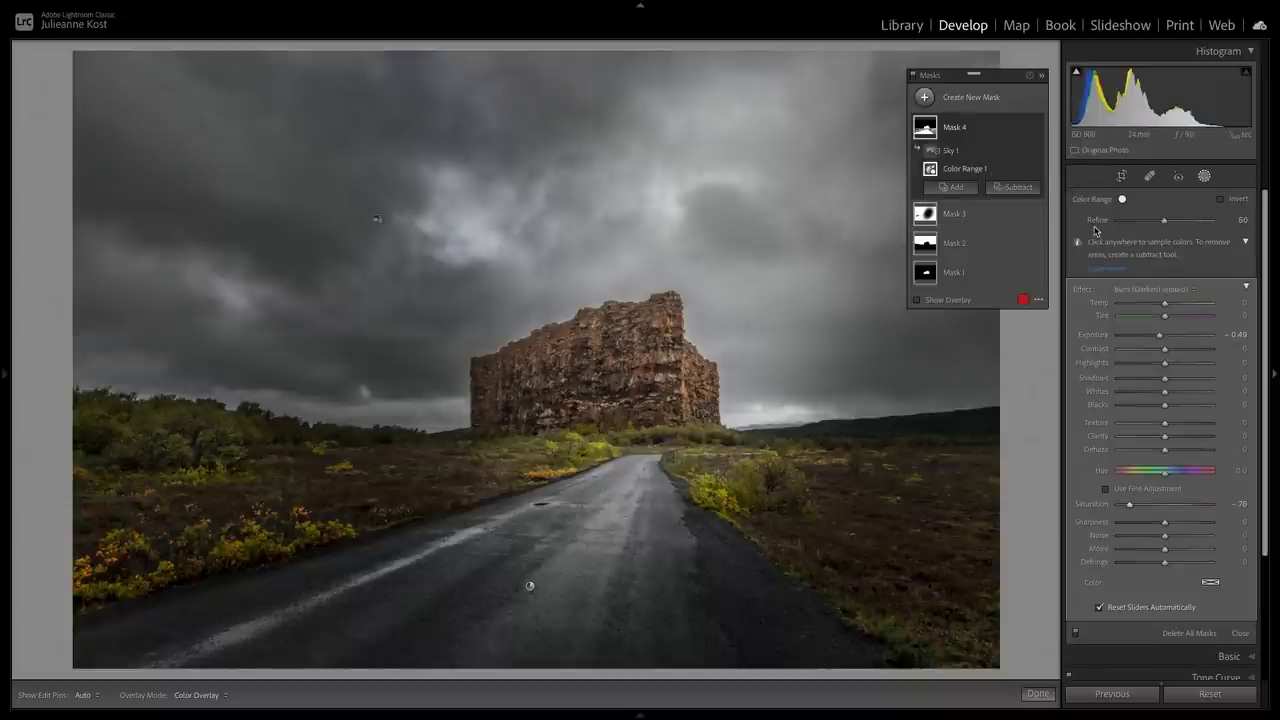
mouse_move(1163, 225)
mouse_down()
mouse_move(1205, 226)
mouse_move(1127, 231)
mouse_up()
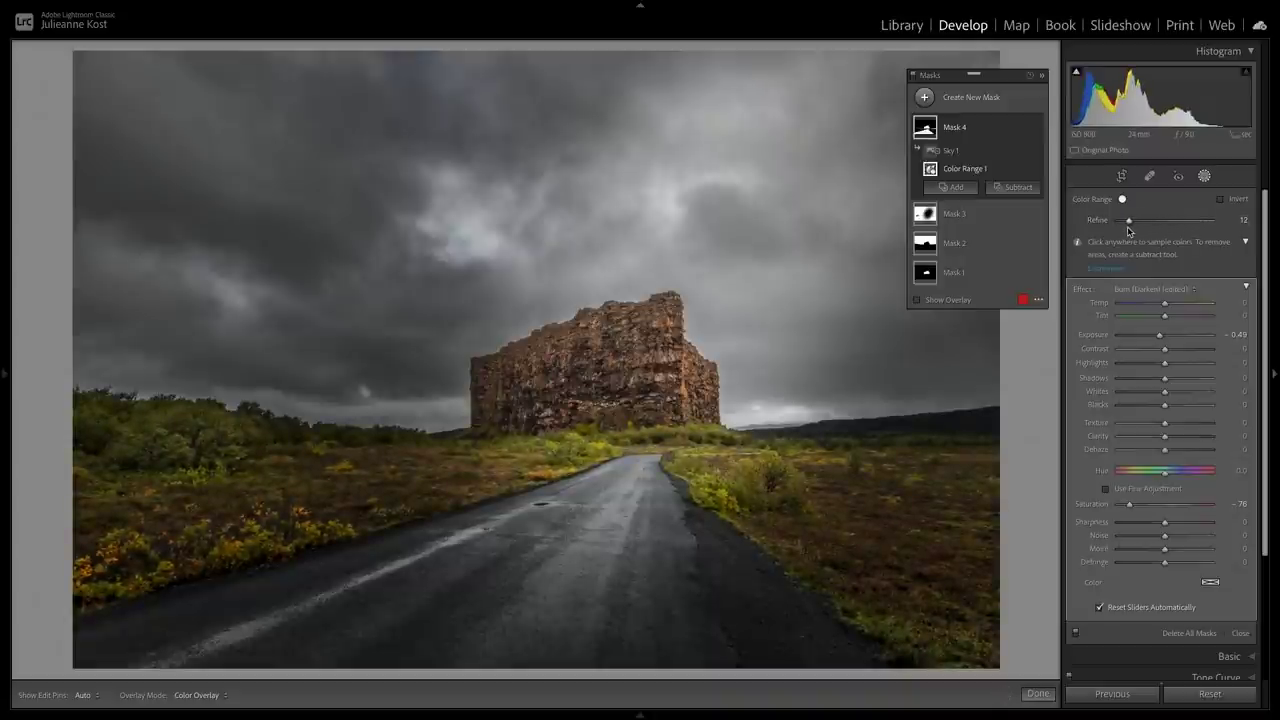
Step: Add a colour-range mask on the orange roadside shrubs, cooling Temp and setting Saturation -74
click(926, 99)
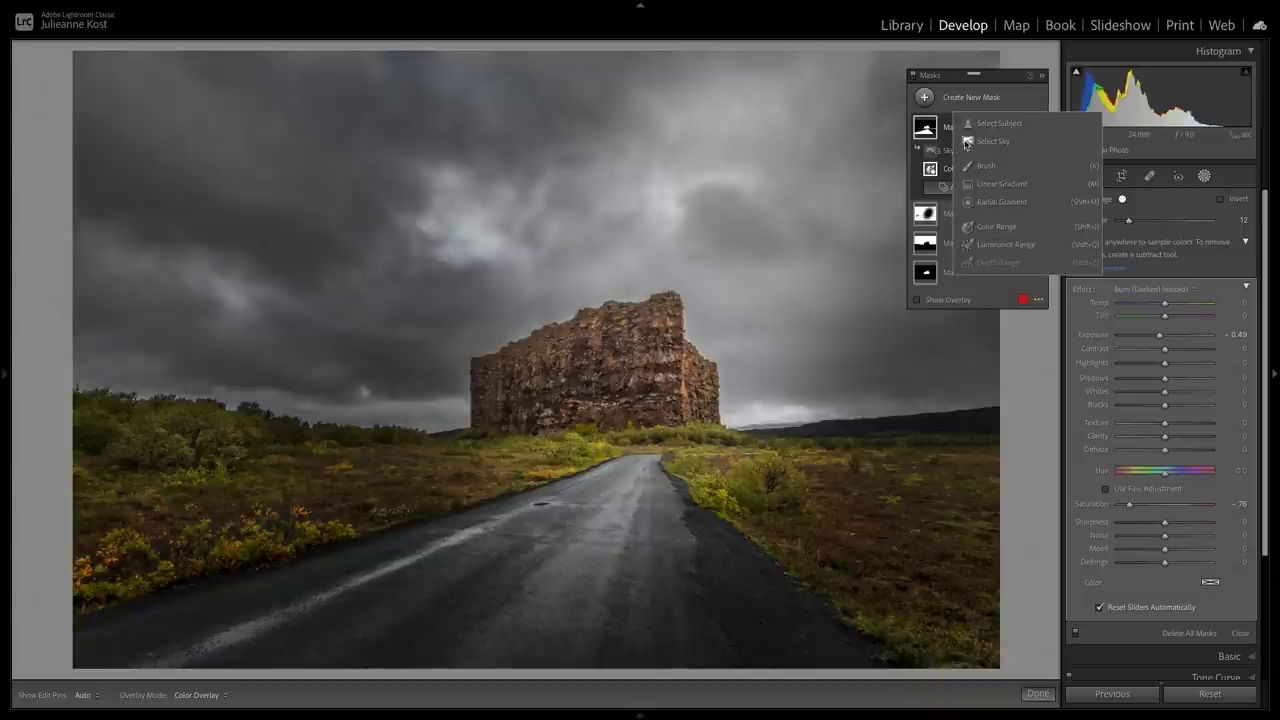
click(1008, 228)
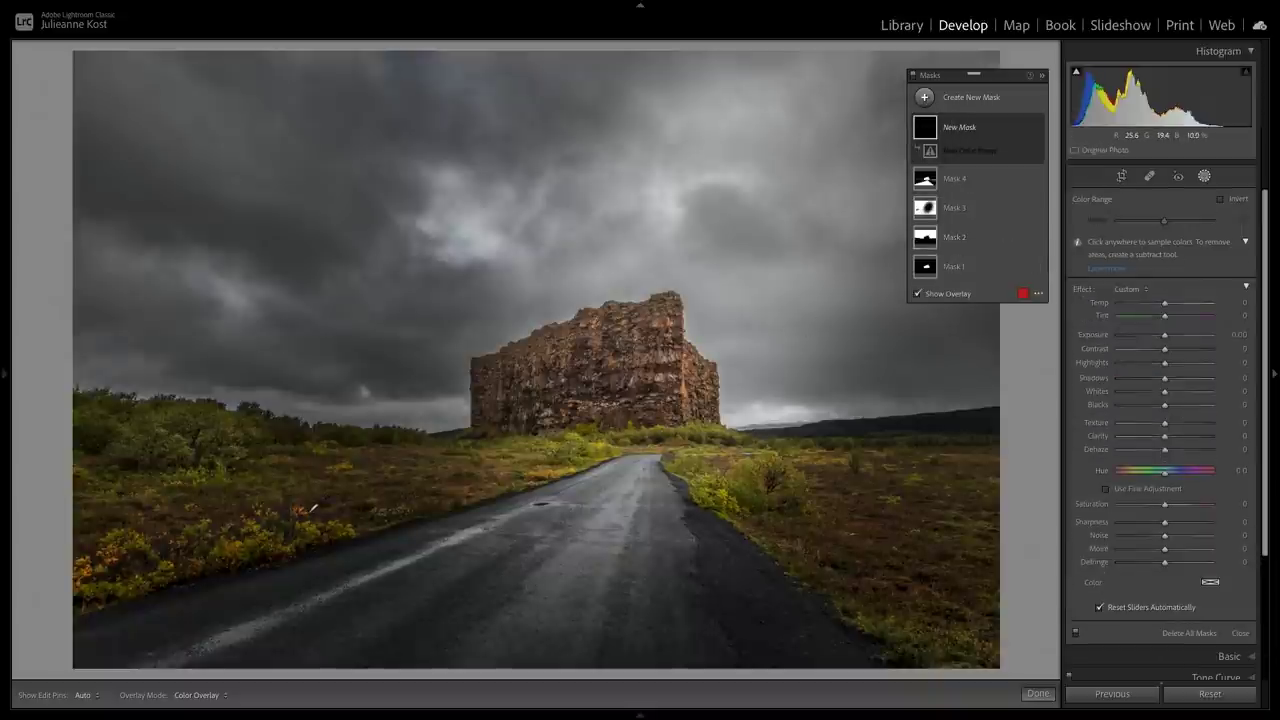
click(304, 512)
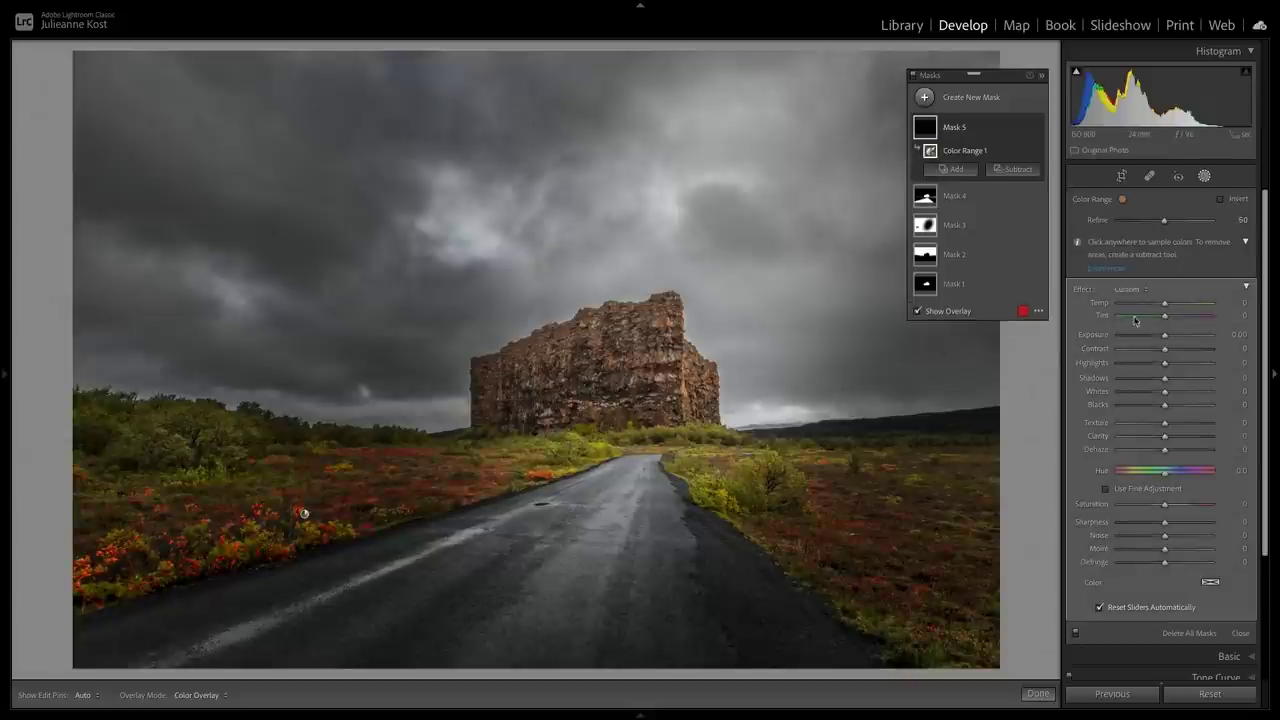
mouse_move(1164, 303)
mouse_down()
mouse_move(1136, 318)
mouse_move(1169, 340)
mouse_up()
drag(1166, 506, 1133, 508)
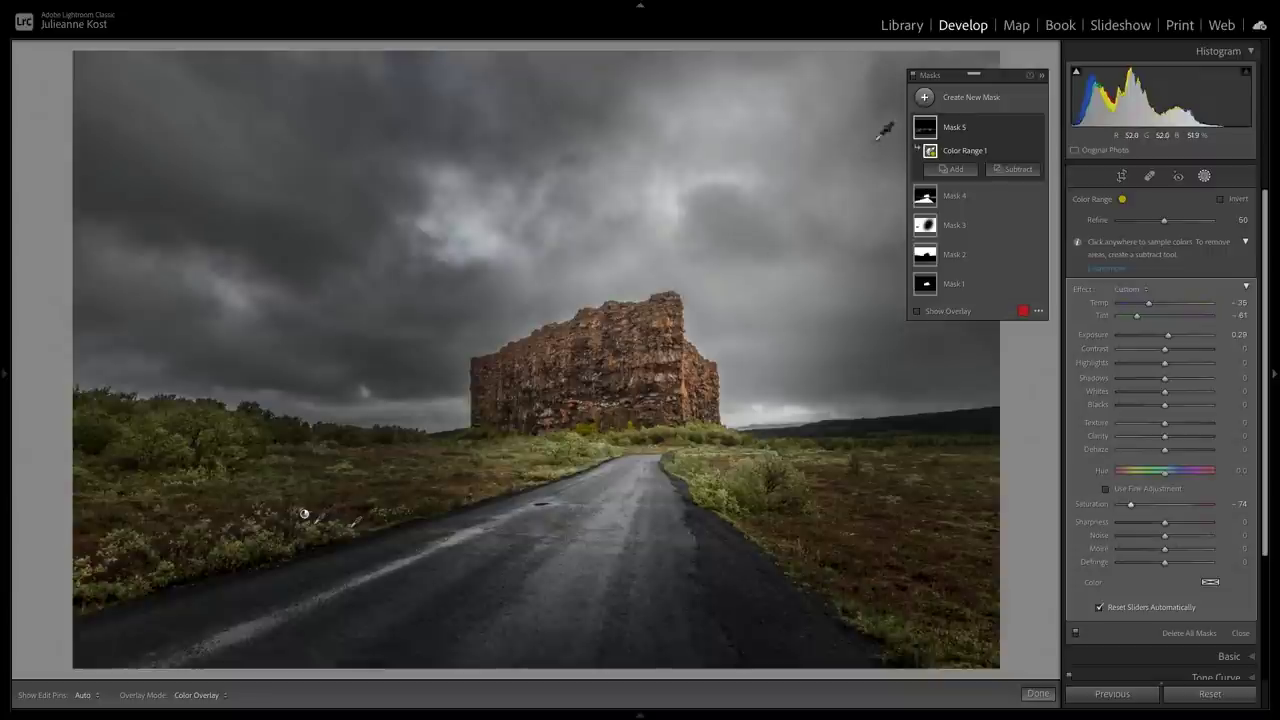
click(913, 78)
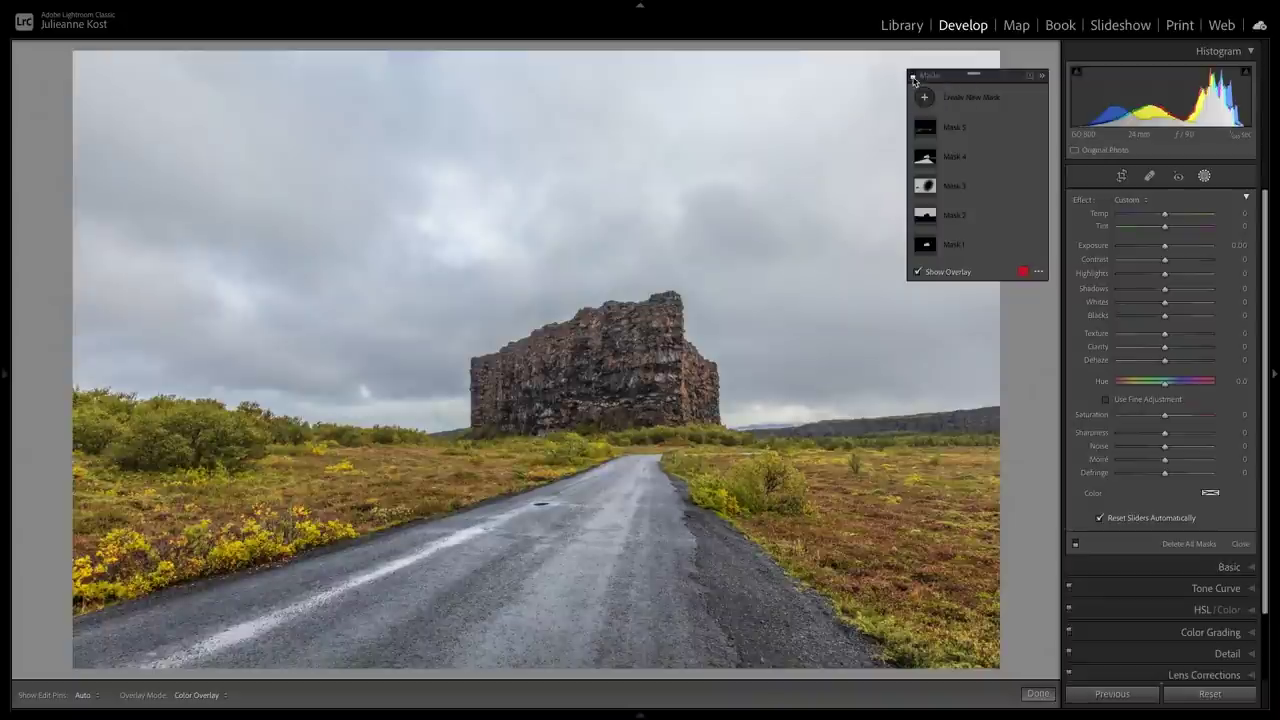
click(913, 78)
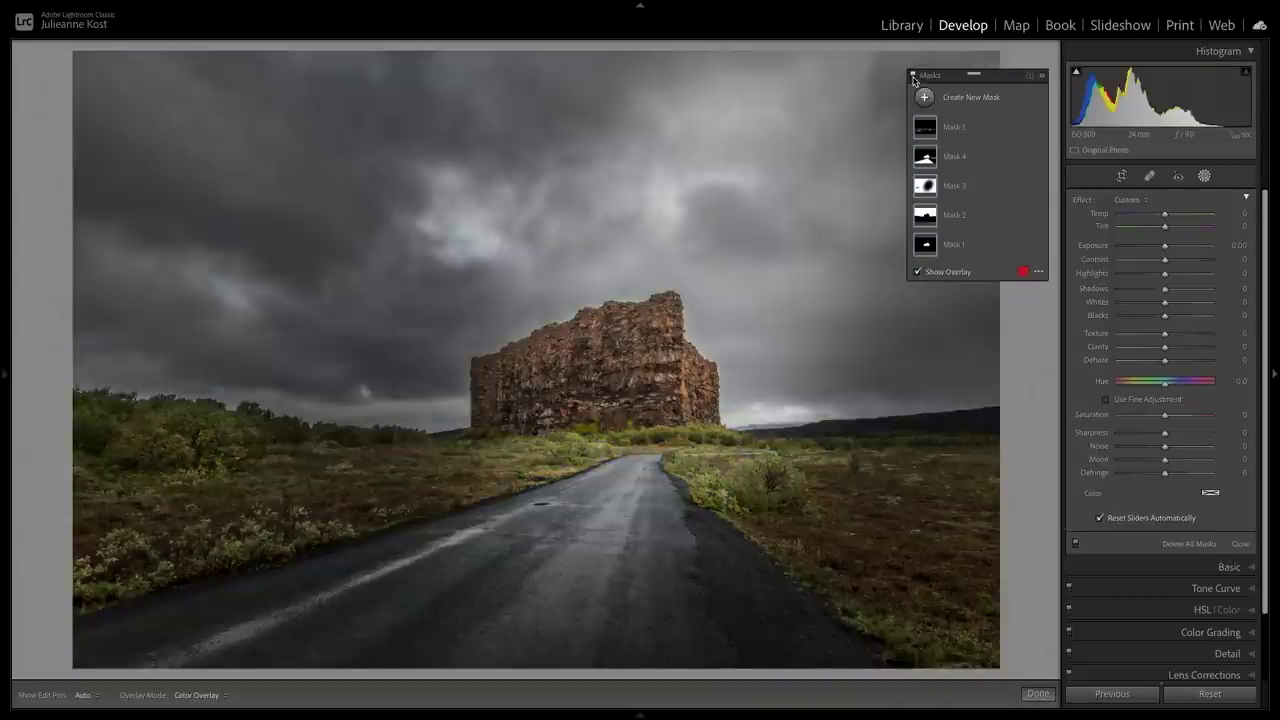